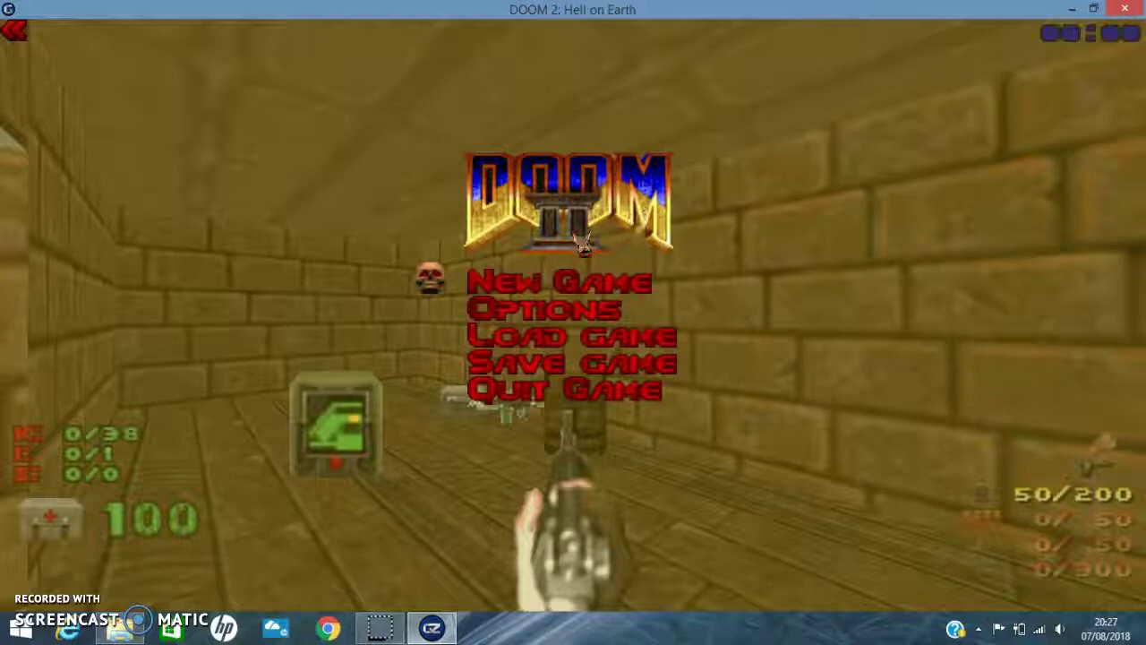
# Step: Resume play and walk forward to pick up the computer area map
pyautogui.press('Escape')
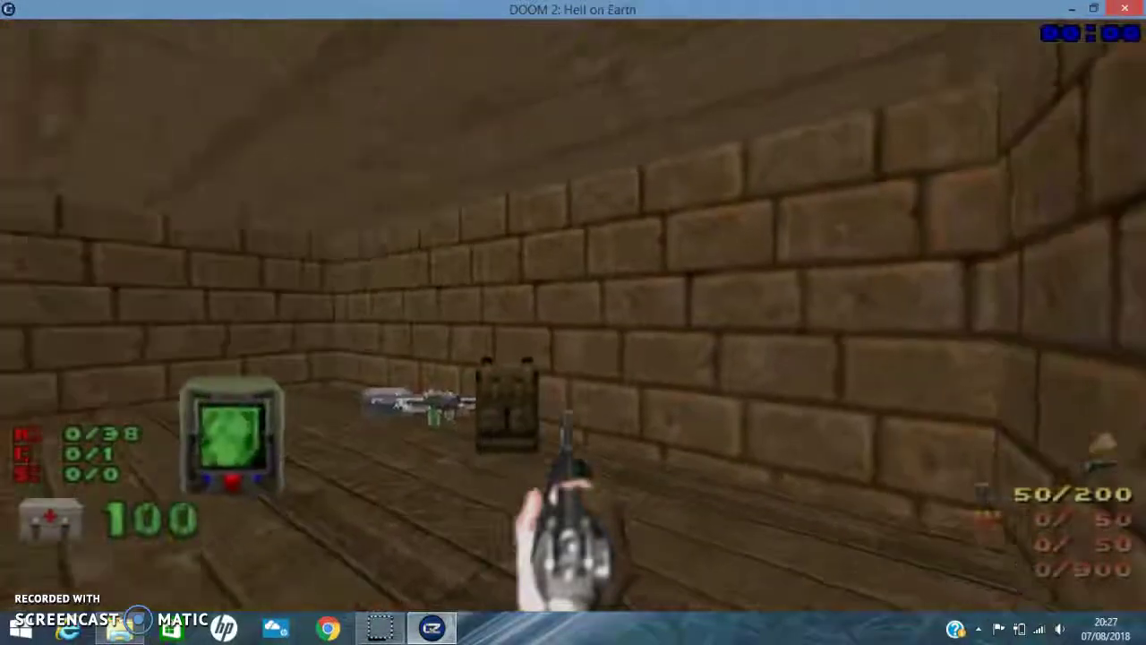
pyautogui.press('Left')
pyautogui.press('Left')
pyautogui.press('Up')
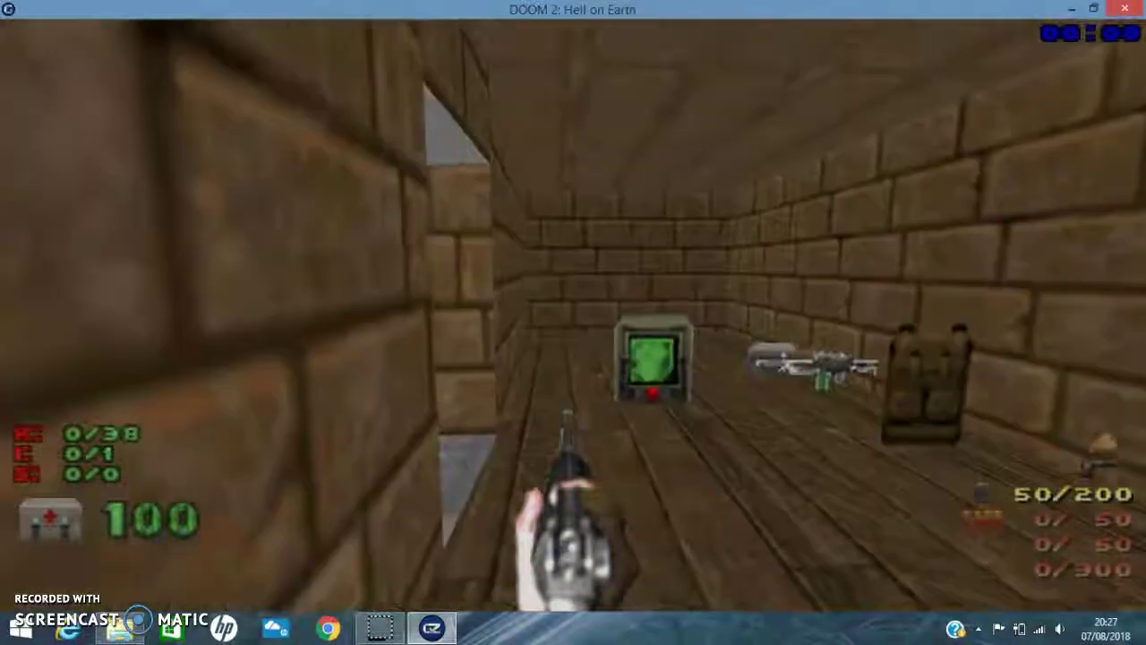
pyautogui.press('Up')
pyautogui.press('Up')
pyautogui.press('Up')
pyautogui.press('Left')
pyautogui.press('Left')
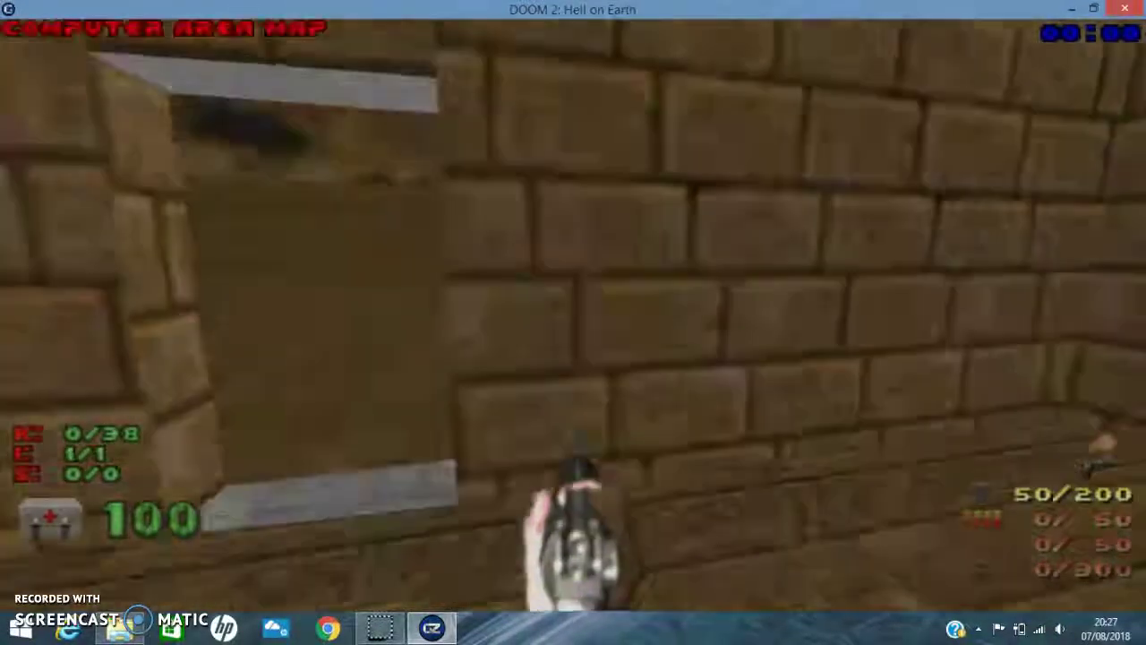
# Step: Collect the backpack, shotgun and shotgun shells in the corridor
pyautogui.press('Up')
pyautogui.press('Up')
pyautogui.press('Up')
pyautogui.press('Up')
pyautogui.press('Right')
pyautogui.press('Up')
pyautogui.press('Up')
pyautogui.press('Right')
pyautogui.press('Up')
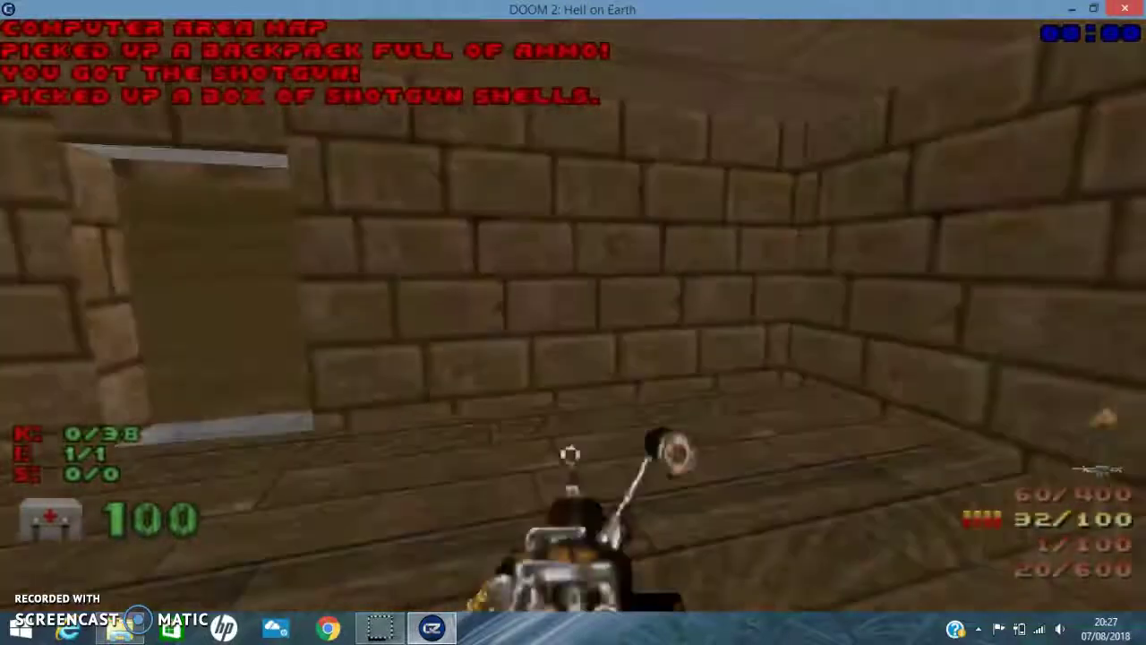
# Step: Turn right toward the wall corner, then back left along the wall
pyautogui.press('Right')
pyautogui.press('Up')
pyautogui.press('Right')
pyautogui.press('Up')
pyautogui.press('Right')
pyautogui.press('Up')
pyautogui.press('Right')
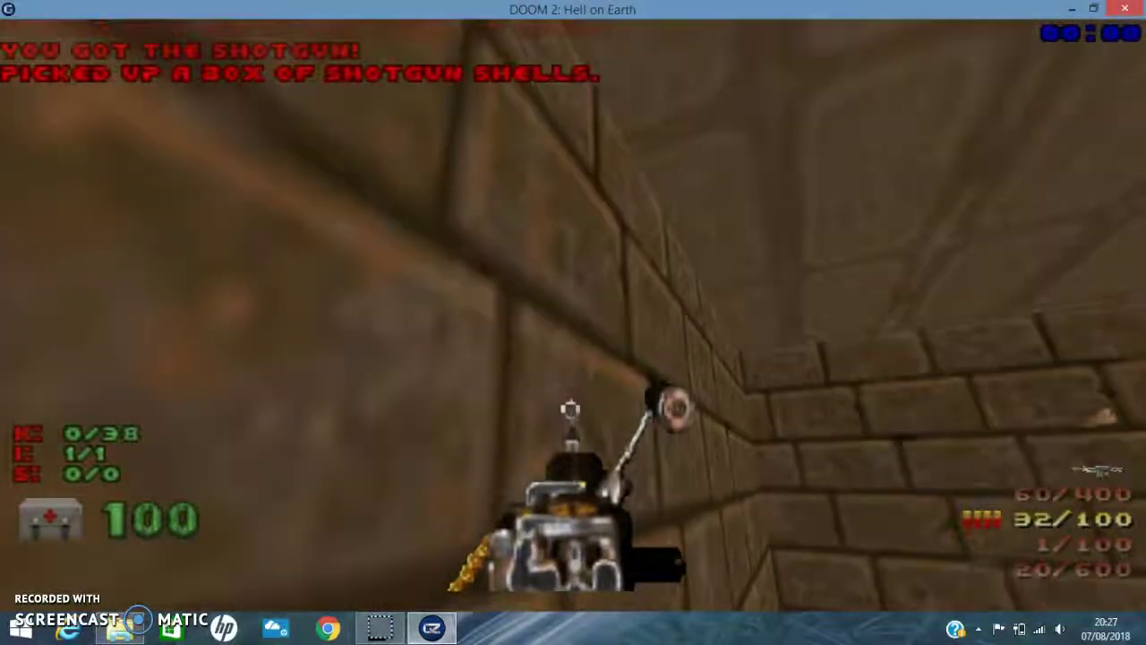
pyautogui.press('Left')
pyautogui.press('Left')
pyautogui.press('Left')
pyautogui.press('Left')
pyautogui.press('Left')
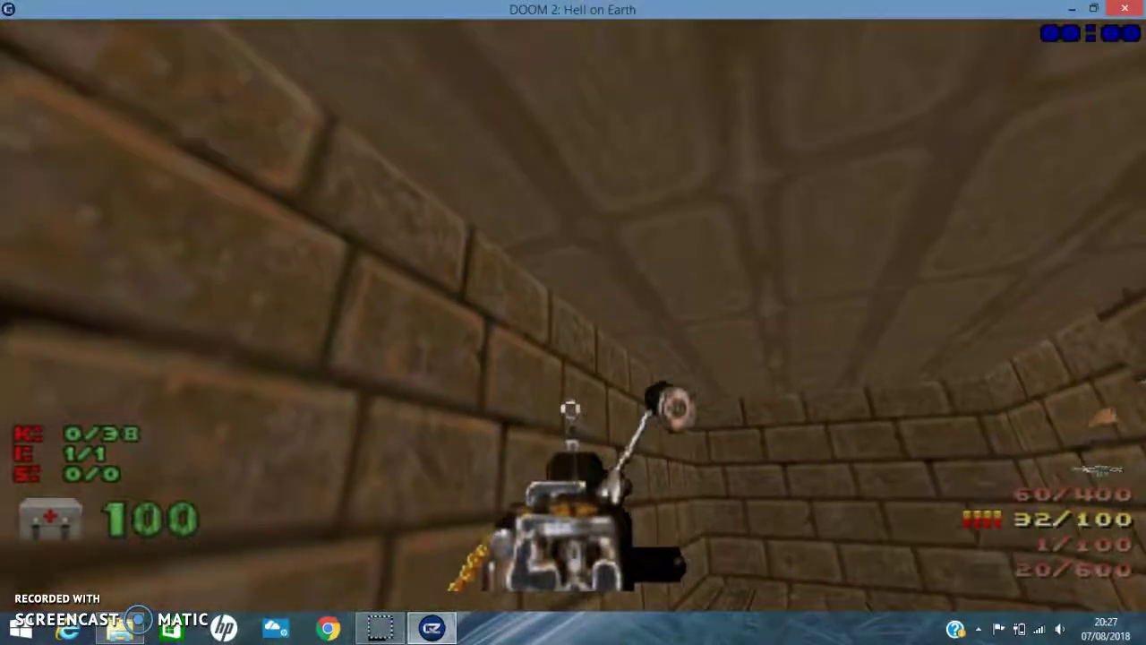
pyautogui.press('Left')
# Step: Bring up the main menu and go to Options > Customize Controls
pyautogui.press('Right')
pyautogui.press('Escape')
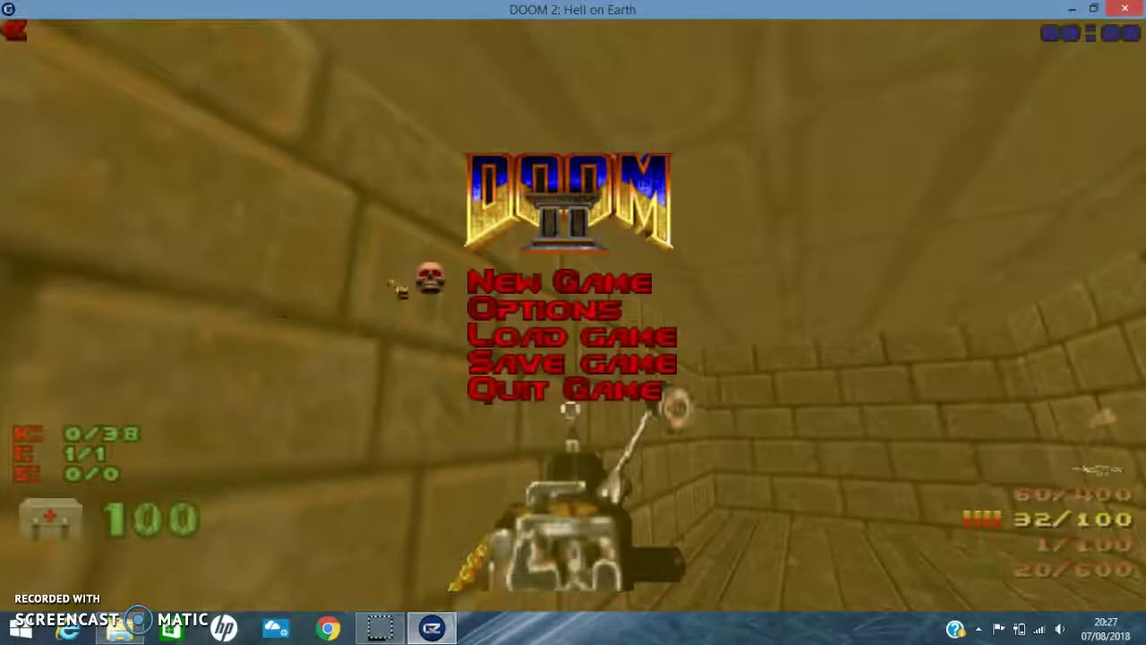
pyautogui.press('Down')
pyautogui.press('Return')
pyautogui.press('Down')
pyautogui.press('Down')
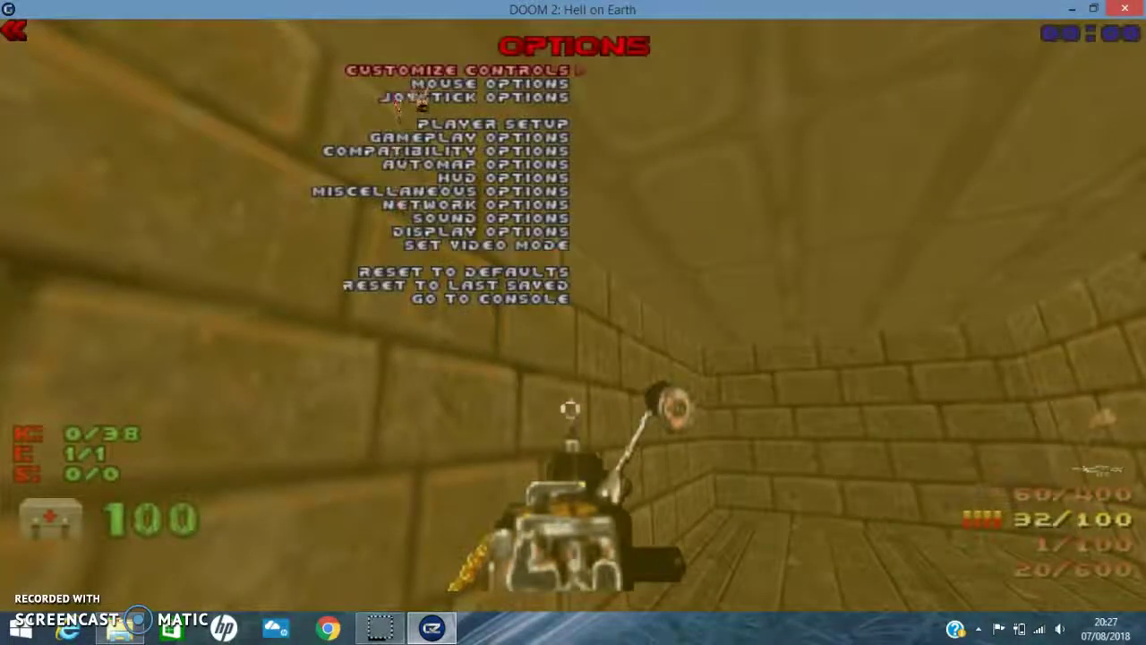
pyautogui.click(448, 72)
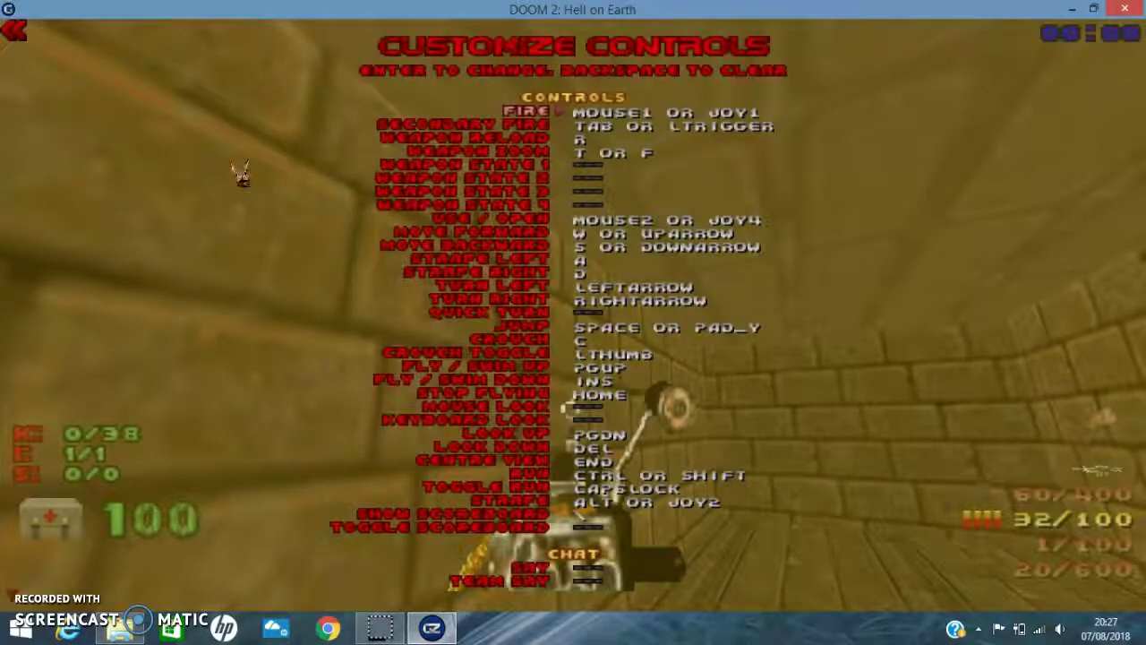
# Step: Scroll down the controls list to the Toggle Automap entry
pyautogui.press('Down')
pyautogui.press('Down')
pyautogui.press('Down')
pyautogui.press('Down')
pyautogui.press('Down')
pyautogui.press('Down')
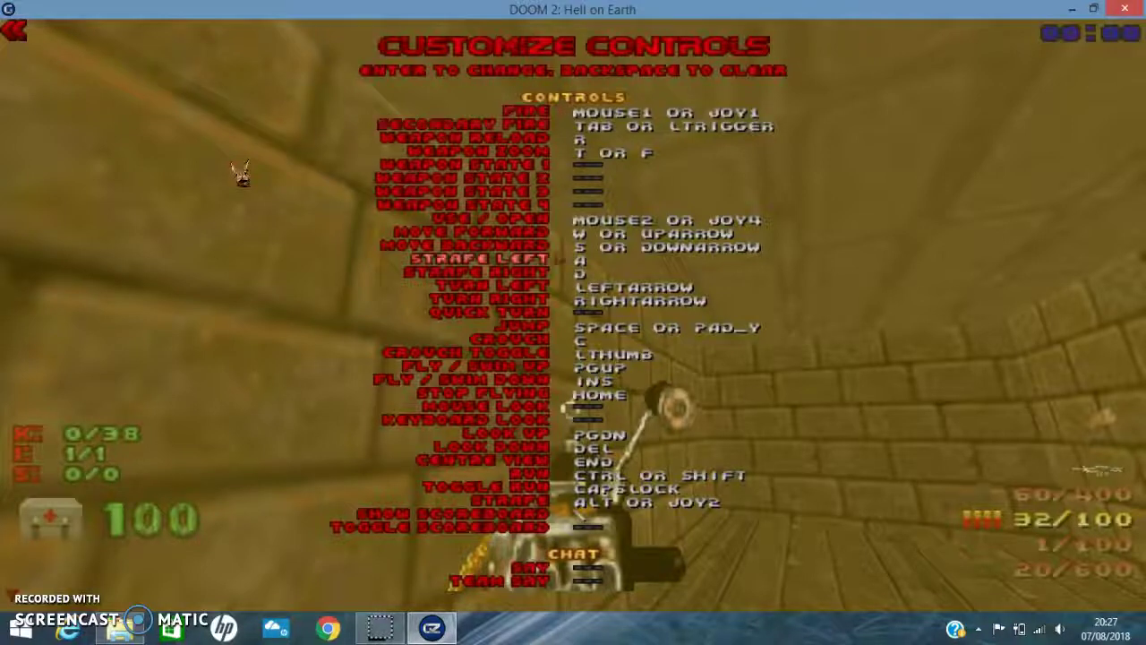
pyautogui.press('Down')
pyautogui.press('Down')
pyautogui.press('Down')
pyautogui.press('Down')
pyautogui.press('Down')
pyautogui.press('Down')
pyautogui.press('Down')
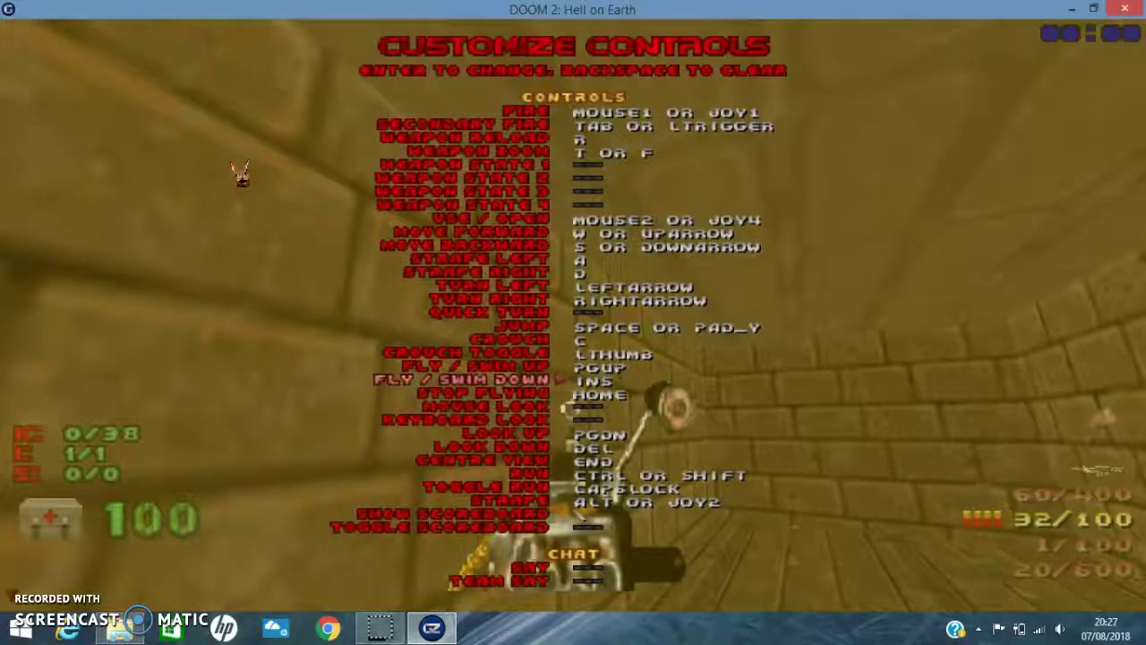
pyautogui.press('Down')
pyautogui.press('Down')
pyautogui.press('Down')
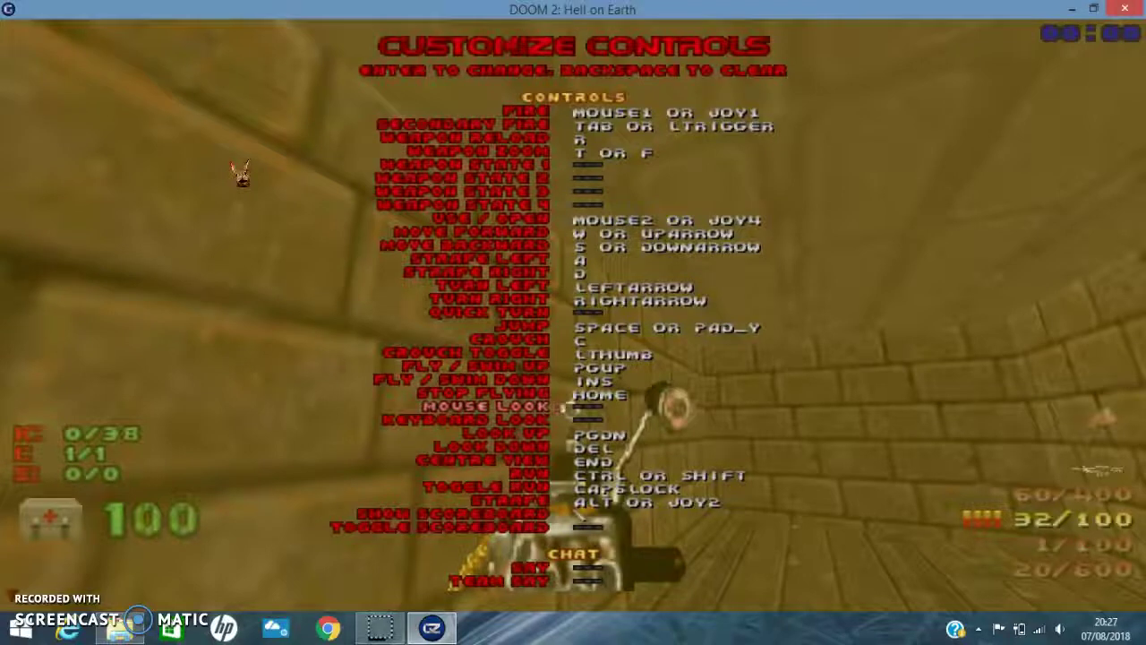
pyautogui.press('Down')
pyautogui.press('Down')
pyautogui.press('Down')
pyautogui.press('Down')
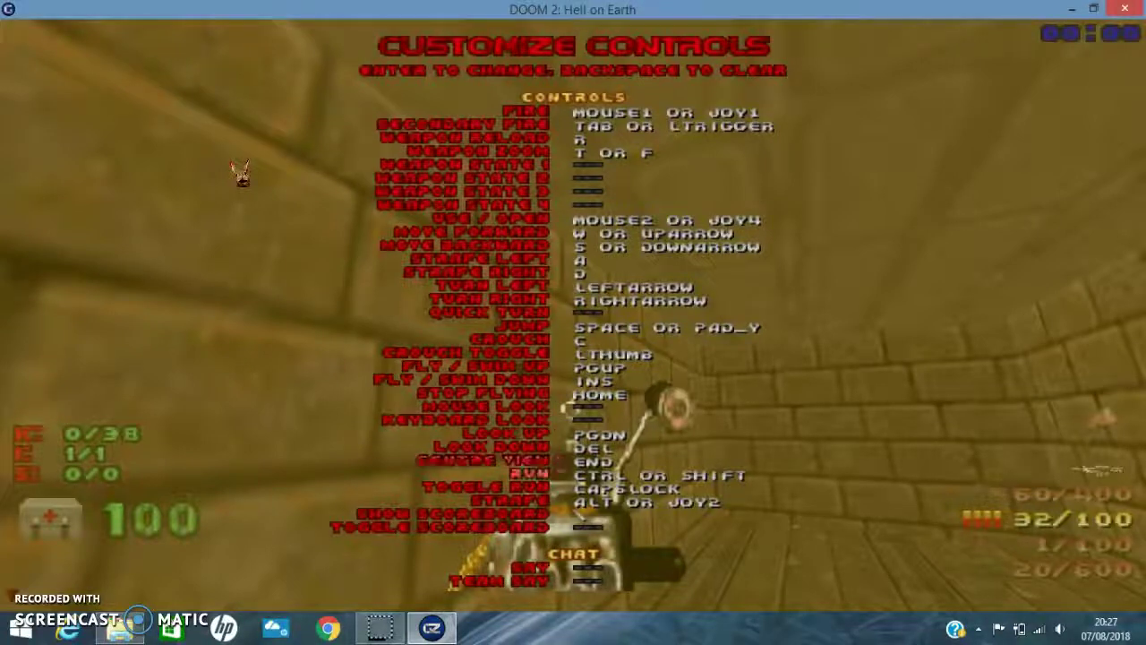
pyautogui.press('Down')
pyautogui.press('Down')
pyautogui.press('Down')
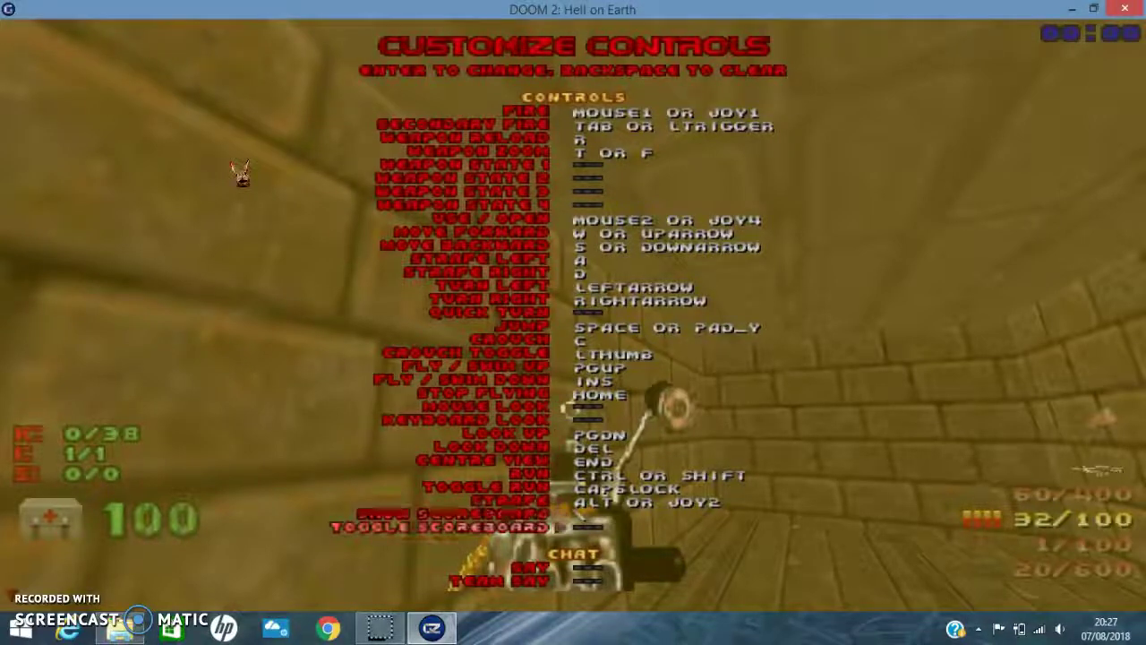
pyautogui.press('Down')
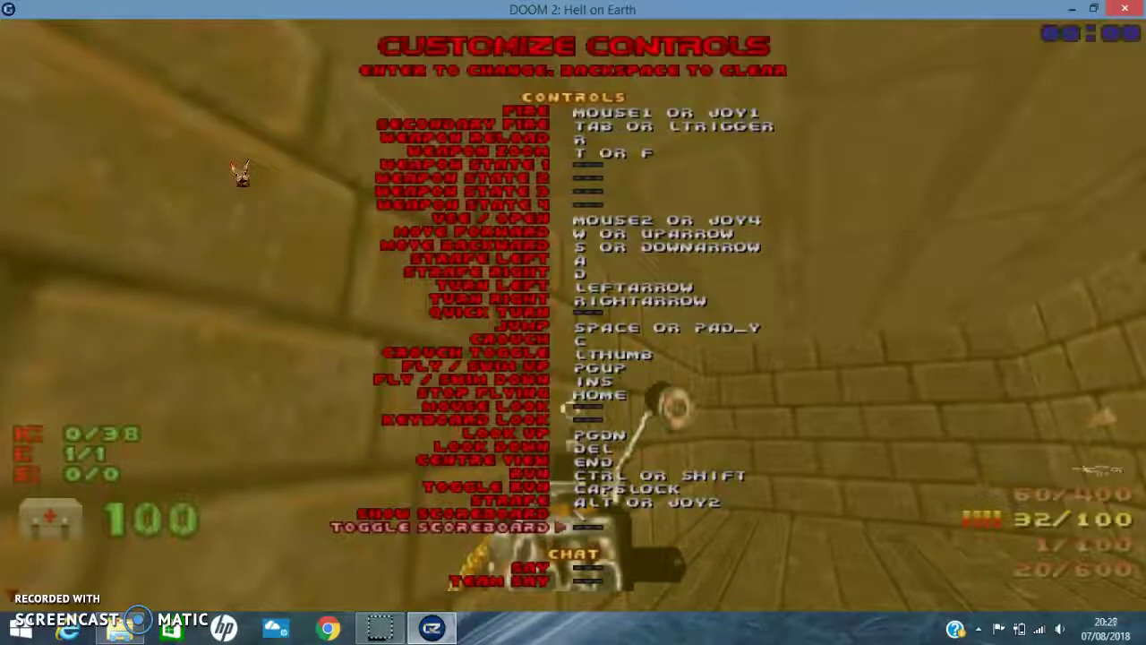
pyautogui.press('Down')
pyautogui.press('Down')
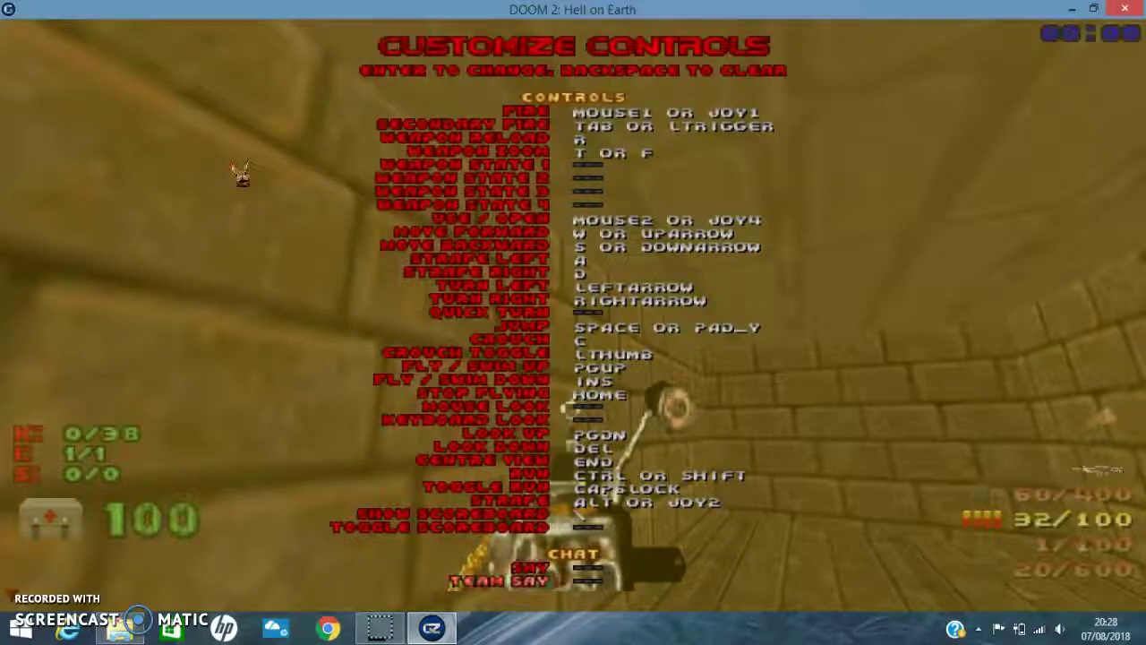
pyautogui.press('Down')
pyautogui.press('Down')
pyautogui.press('Down')
pyautogui.press('Down')
pyautogui.press('Down')
pyautogui.press('Down')
pyautogui.press('Down')
pyautogui.press('Down')
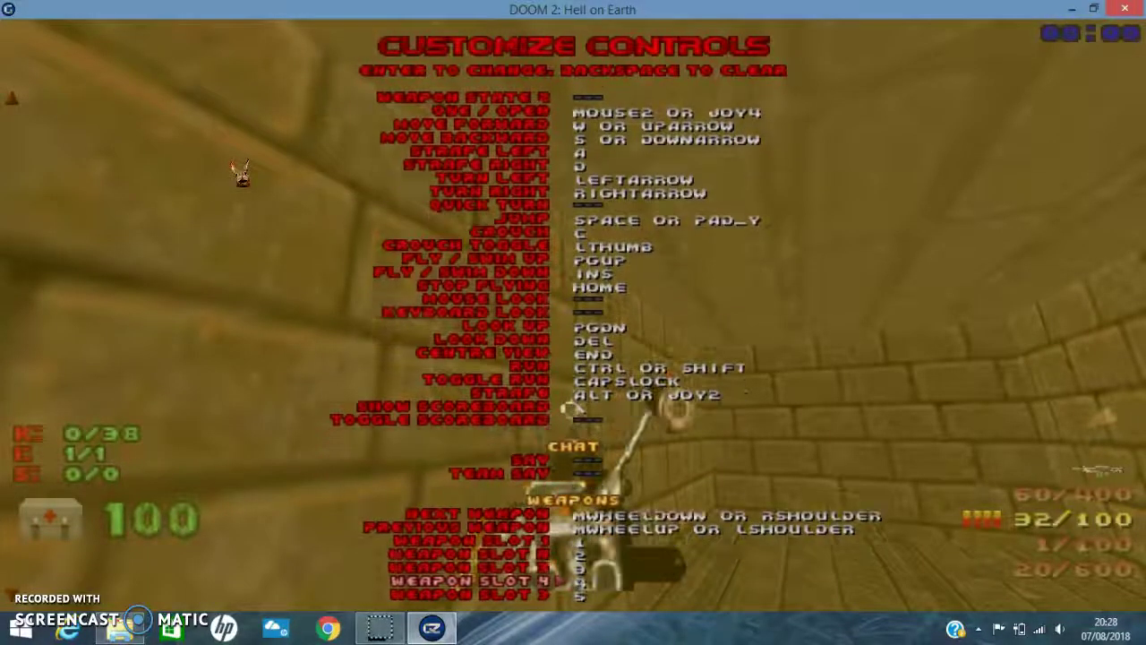
pyautogui.press('Down')
pyautogui.press('Down')
pyautogui.press('Down')
pyautogui.press('Down')
pyautogui.press('Down')
pyautogui.press('Down')
pyautogui.press('Down')
pyautogui.press('Down')
pyautogui.press('Down')
pyautogui.press('Down')
pyautogui.press('Down')
pyautogui.press('Down')
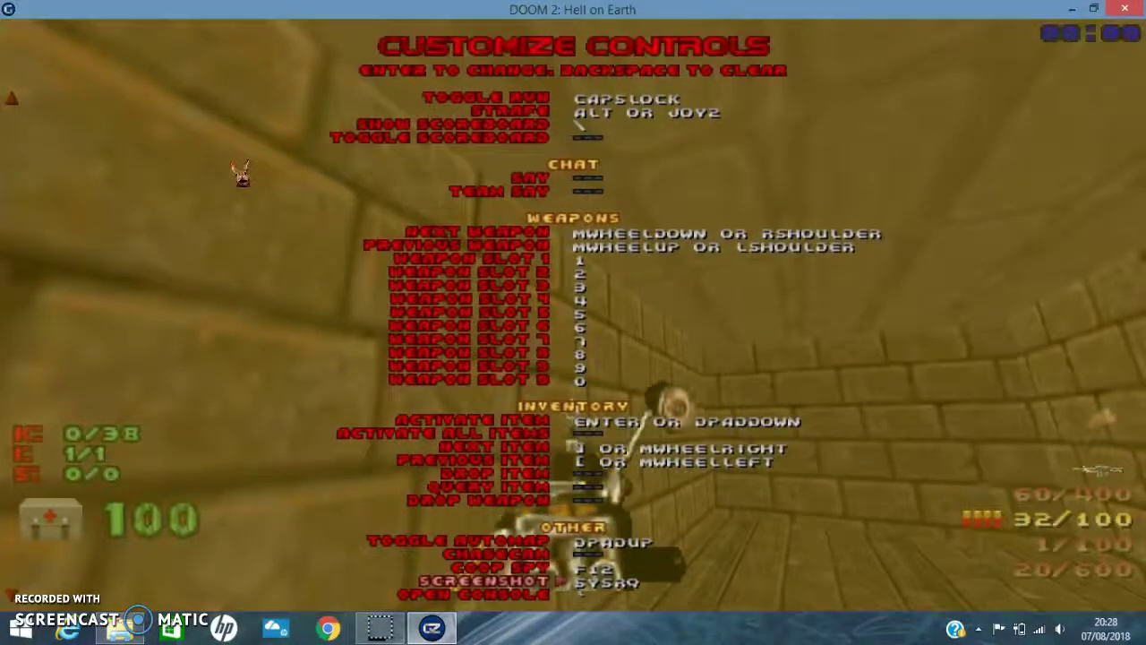
pyautogui.press('Down')
pyautogui.press('Down')
pyautogui.press('Up')
pyautogui.press('Up')
pyautogui.press('Up')
pyautogui.press('Up')
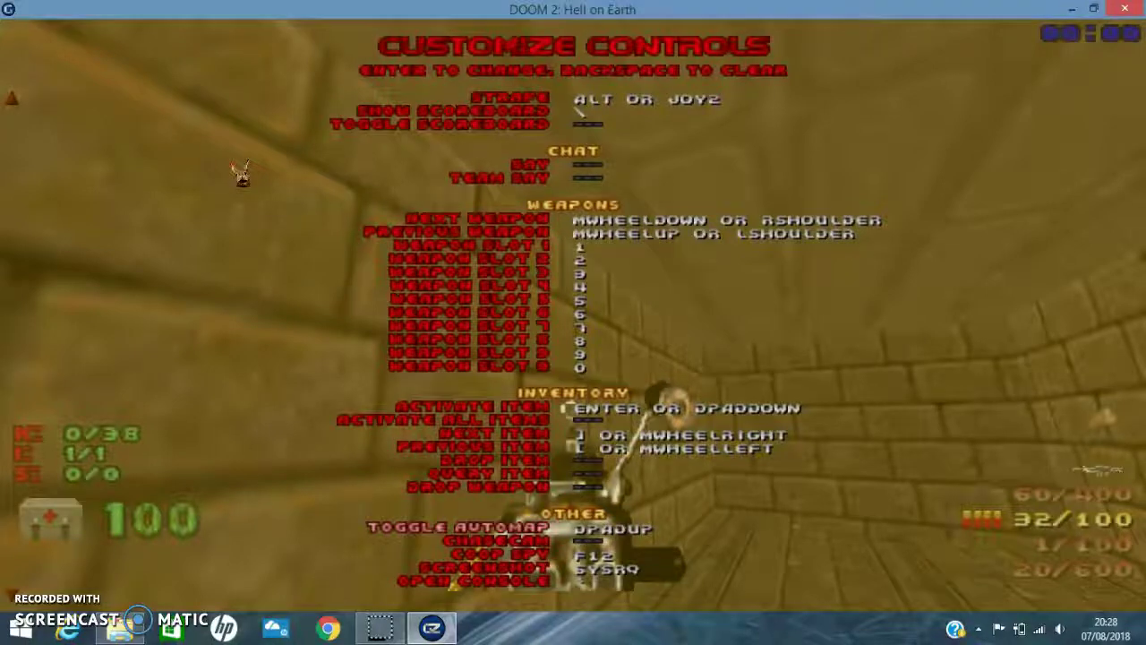
# Step: Bind P as an extra Toggle Automap key and leave the controls list
pyautogui.press('Return')
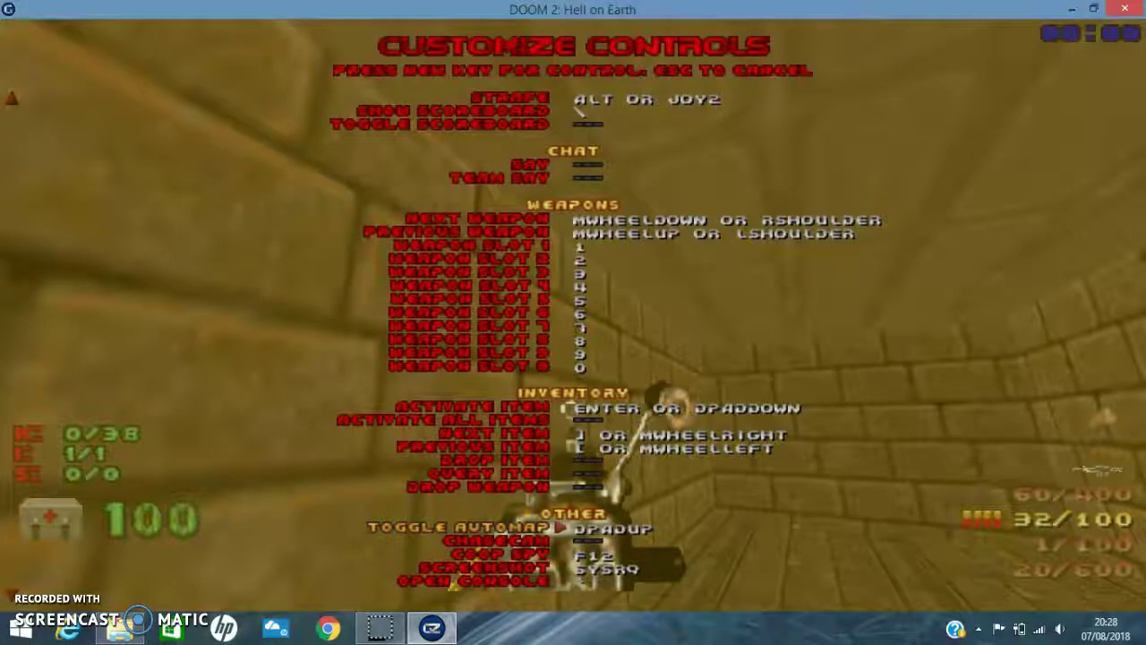
pyautogui.press('p')
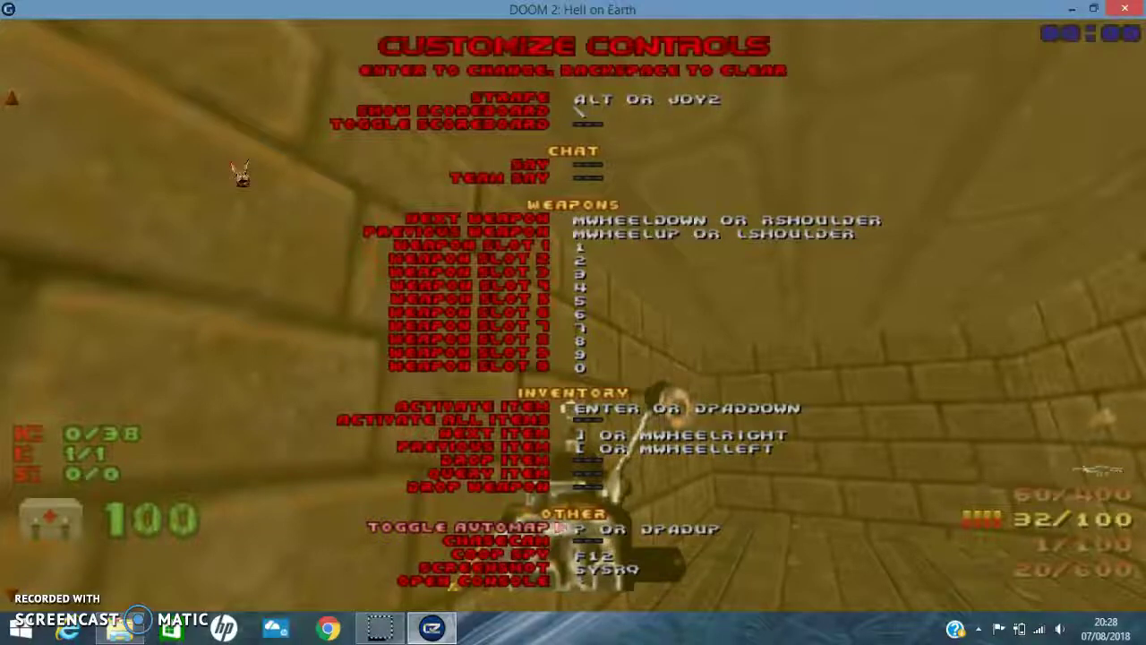
pyautogui.press('Escape')
# Step: Show the MAP01 Entryway automap, zoom it out, move, and zoom back in
pyautogui.press('Escape')
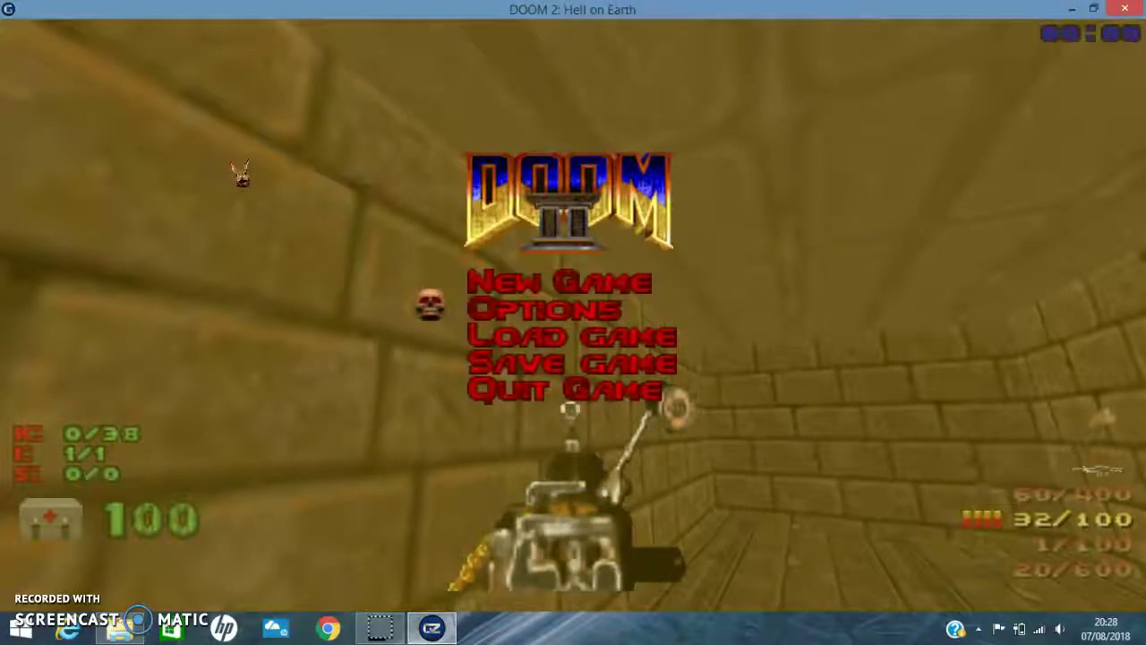
pyautogui.press('Escape')
pyautogui.press('Tab')
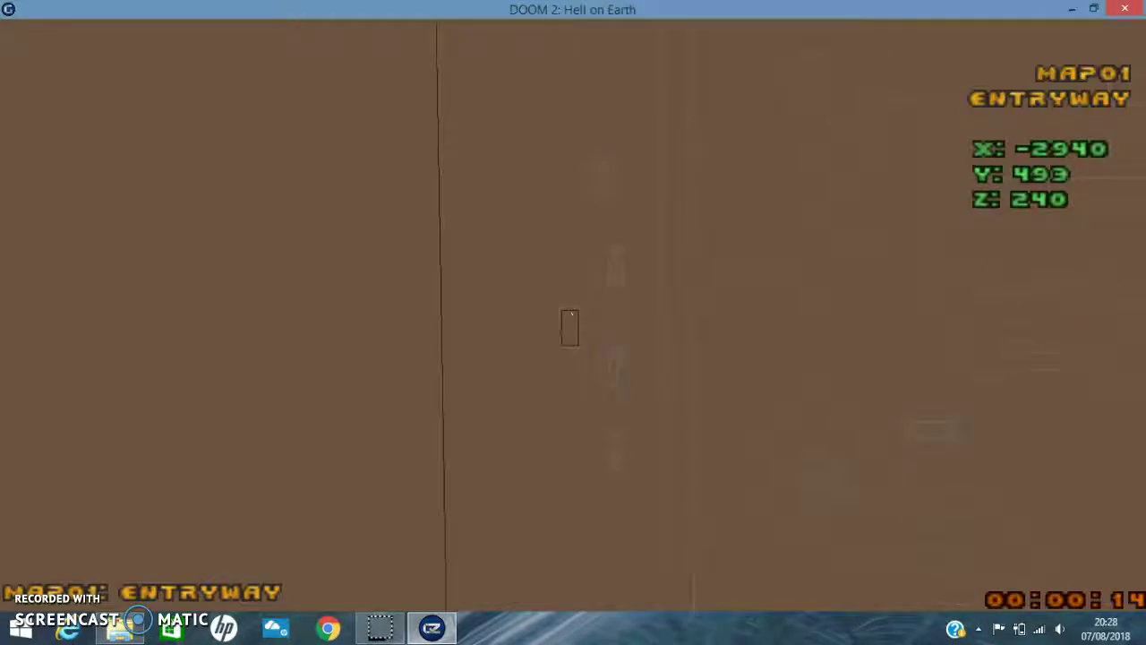
pyautogui.press('-')
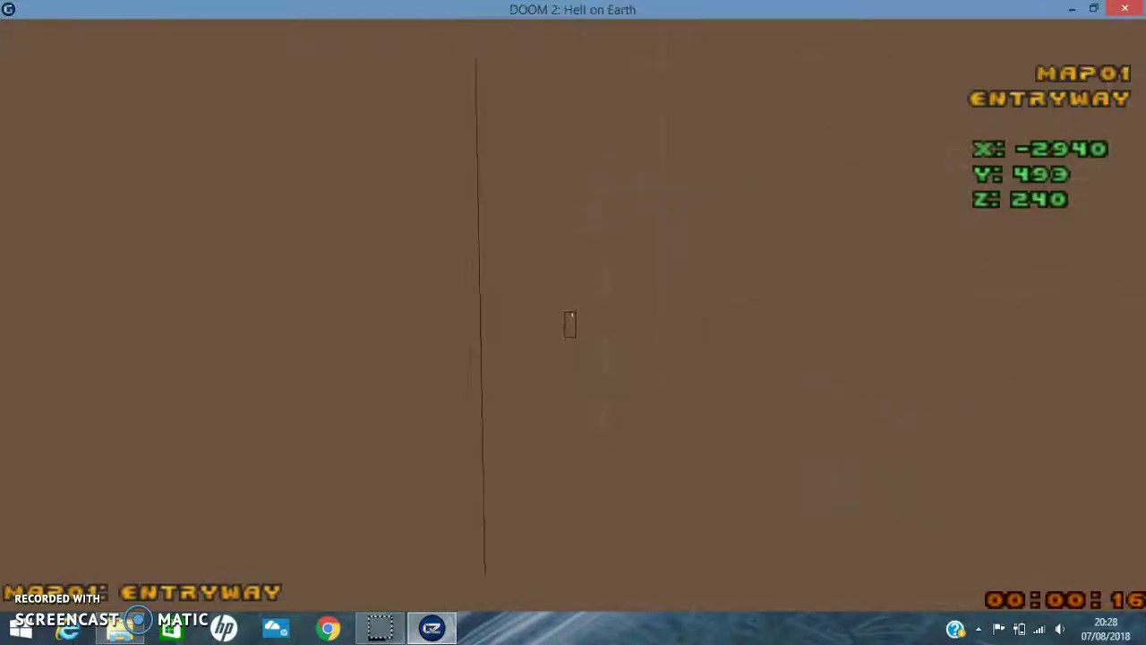
pyautogui.press('Up')
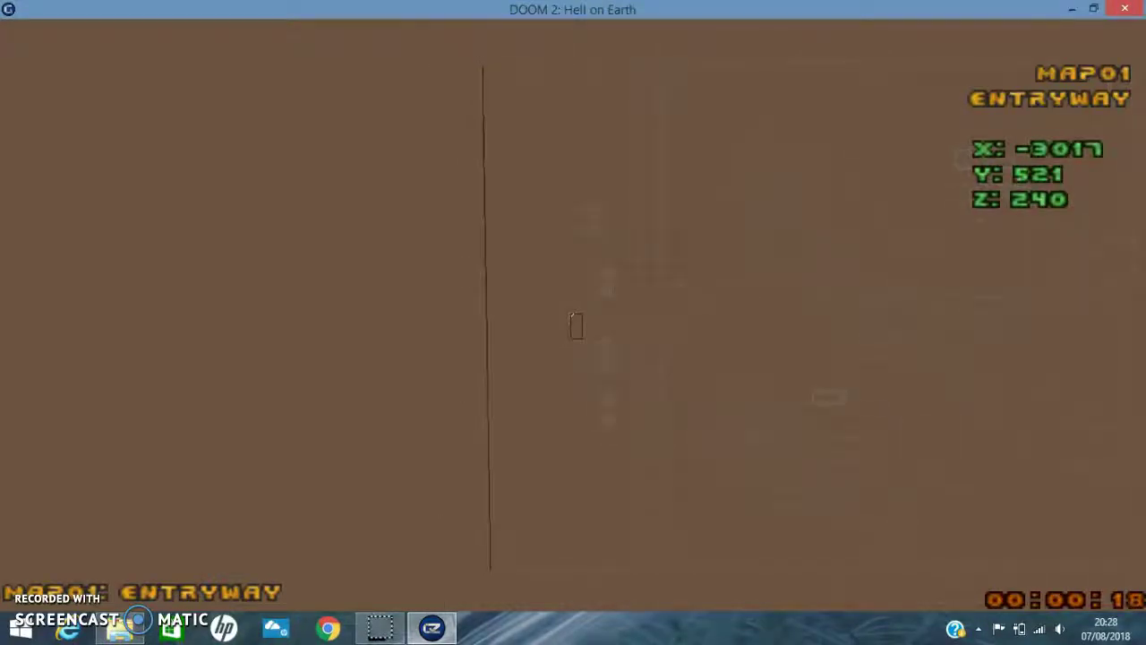
pyautogui.press('=')
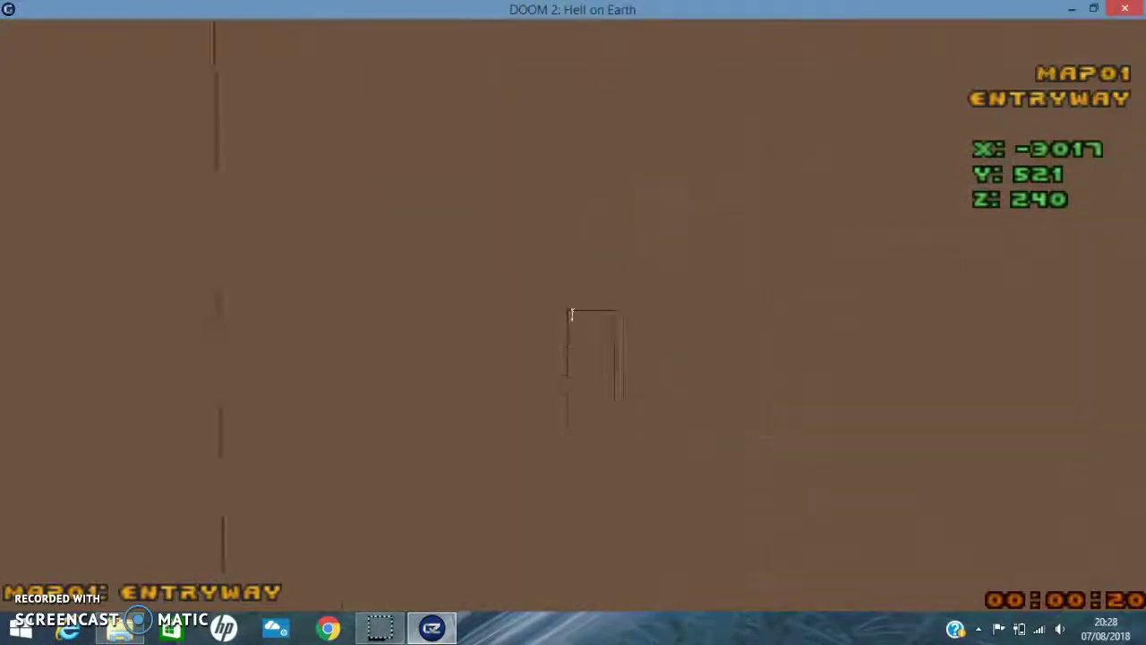
pyautogui.press('Escape')
pyautogui.press('Escape')
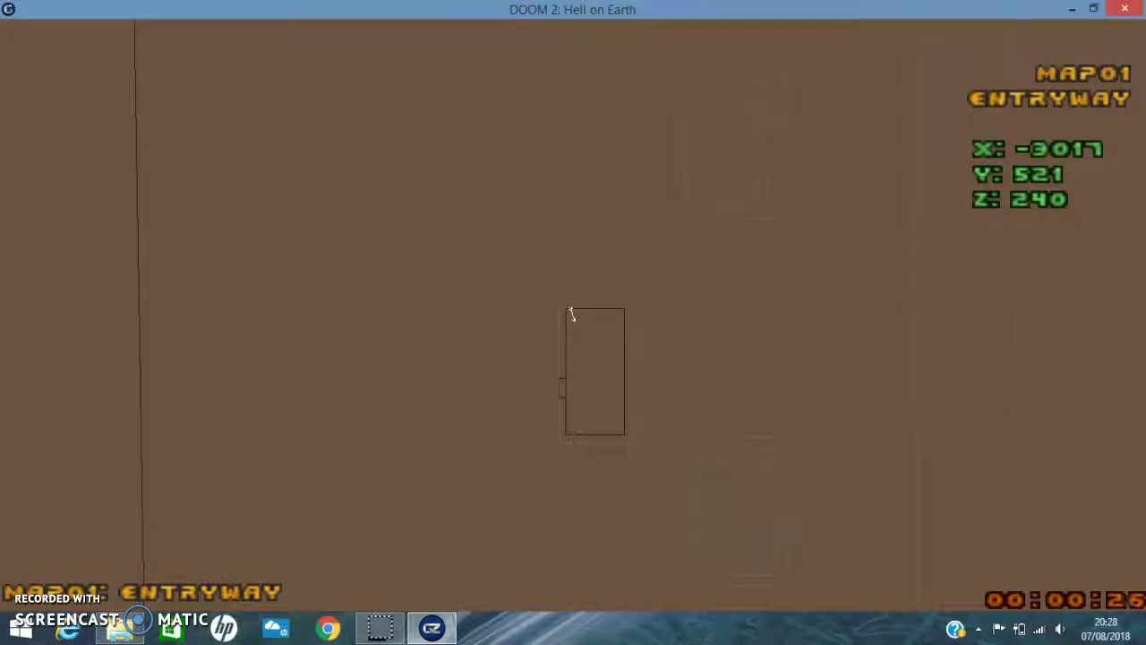
# Step: Move the player across the automap and zoom it far out
pyautogui.press('Up')
pyautogui.press('Left')
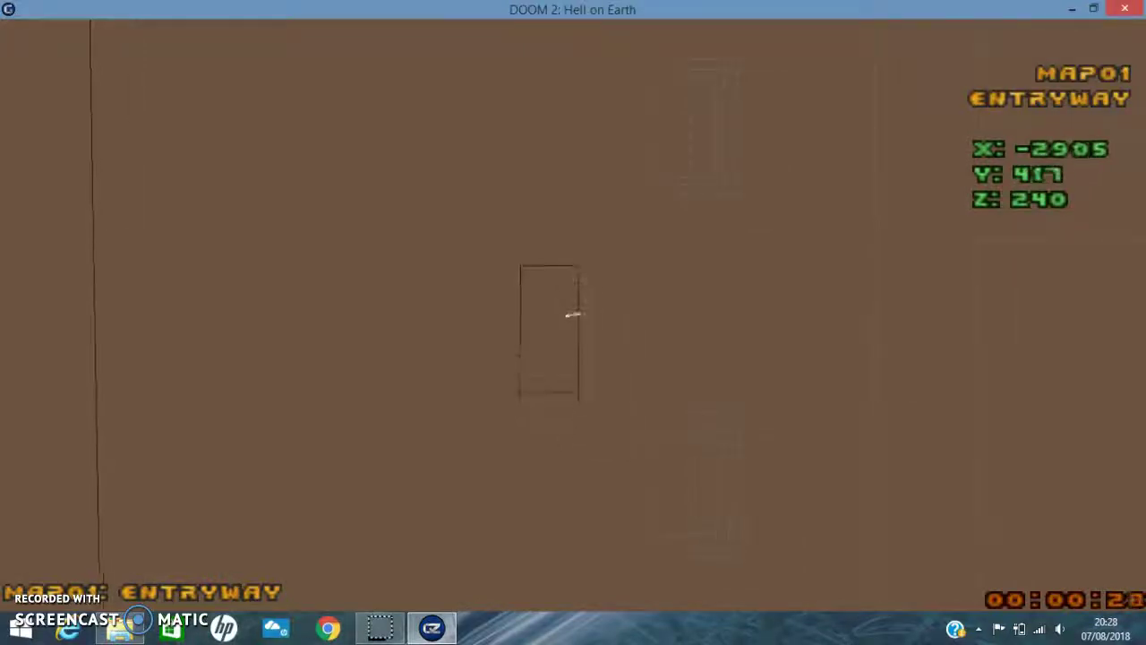
pyautogui.press('Up')
pyautogui.press('Up')
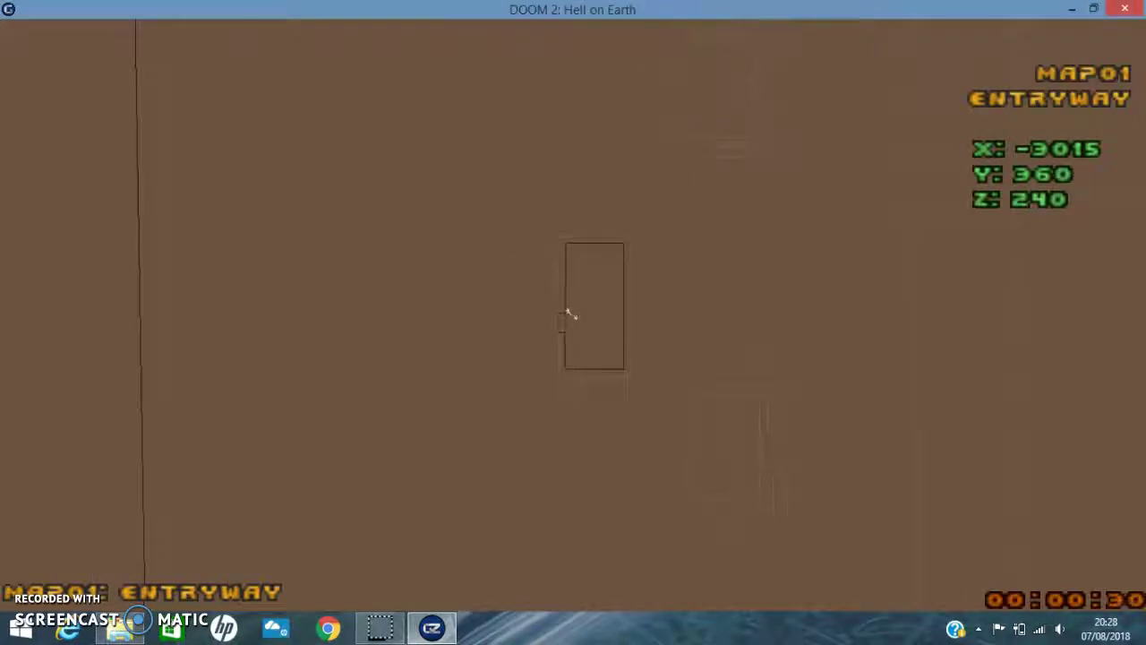
pyautogui.press('-')
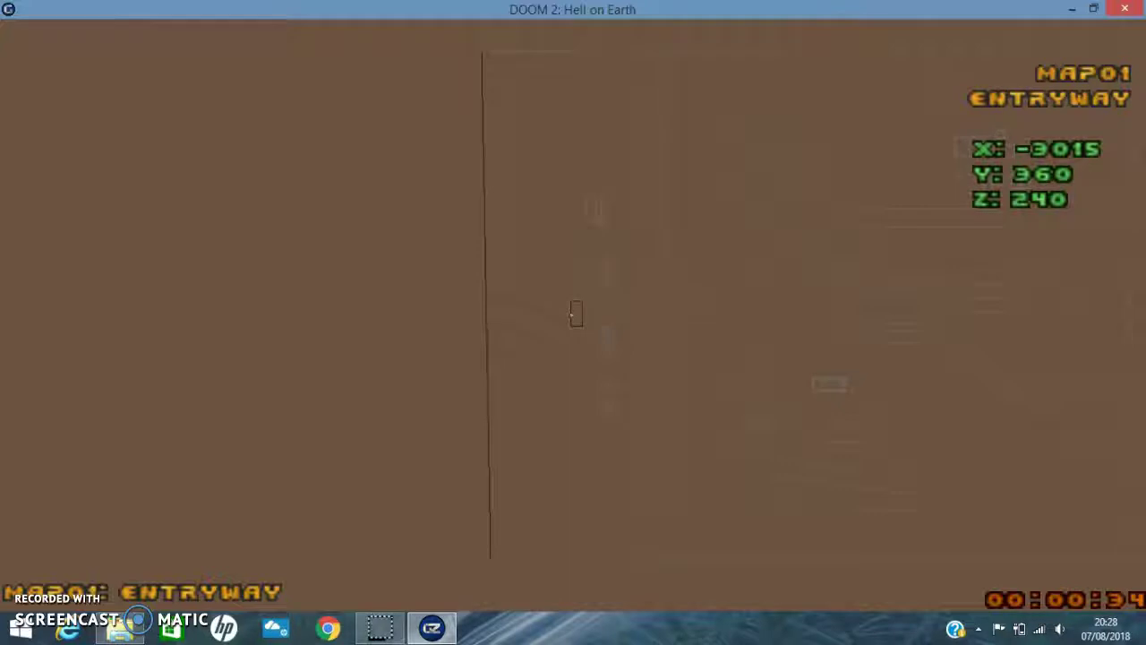
# Step: Close the automap and menu to return to first-person play
pyautogui.press('Escape')
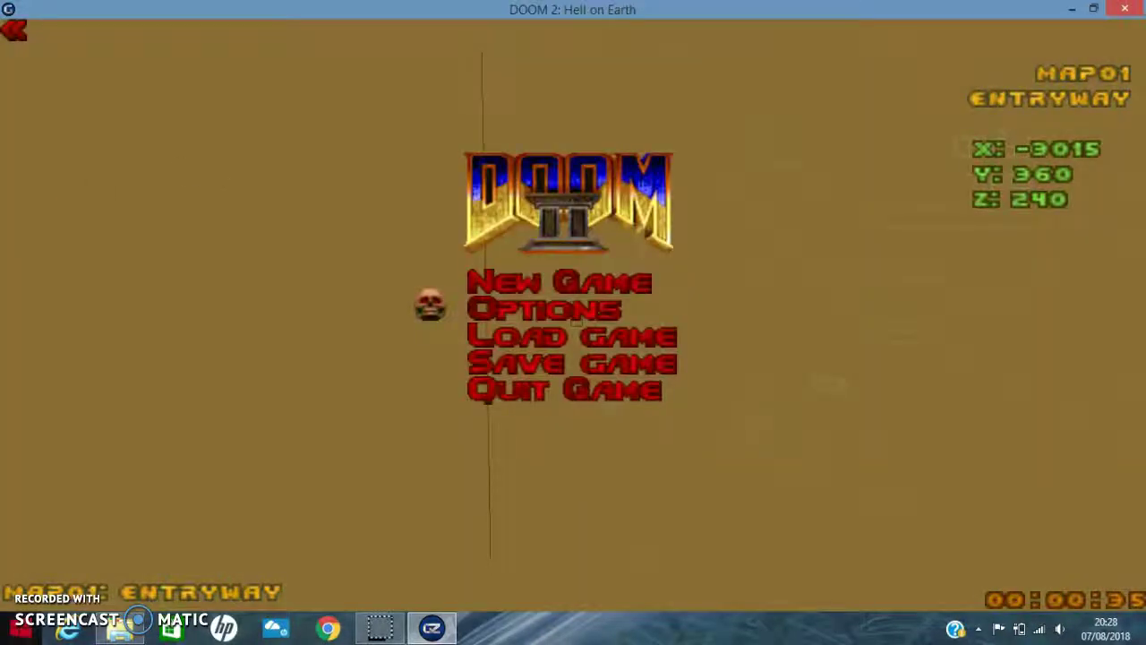
pyautogui.press('Tab')
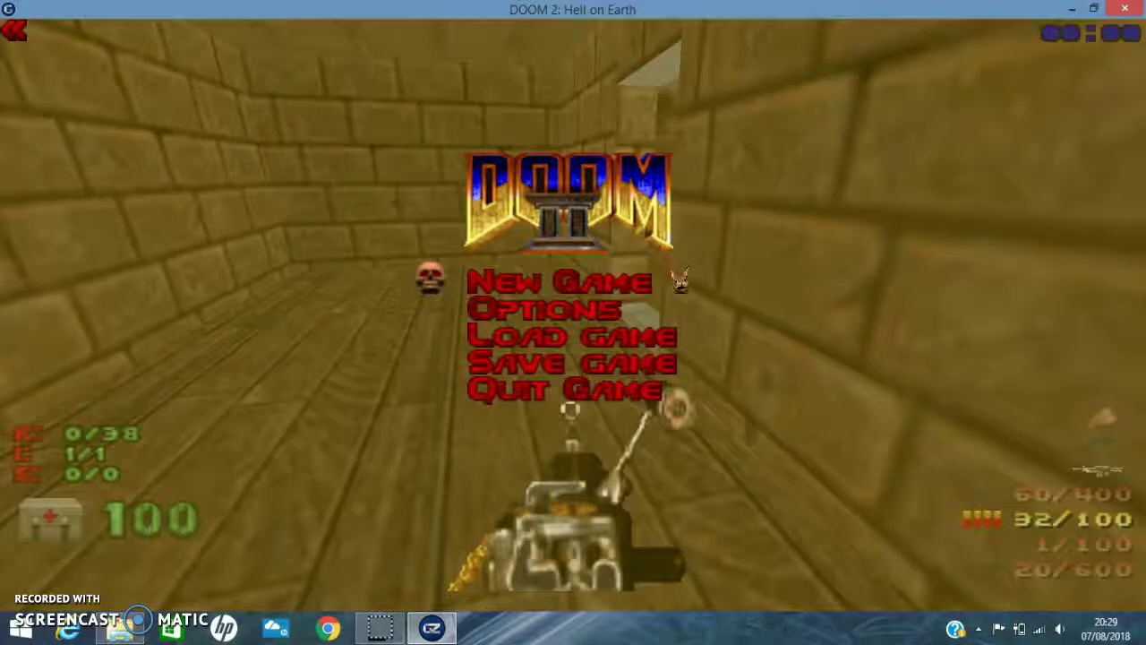
pyautogui.press('Escape')
pyautogui.press('Up')
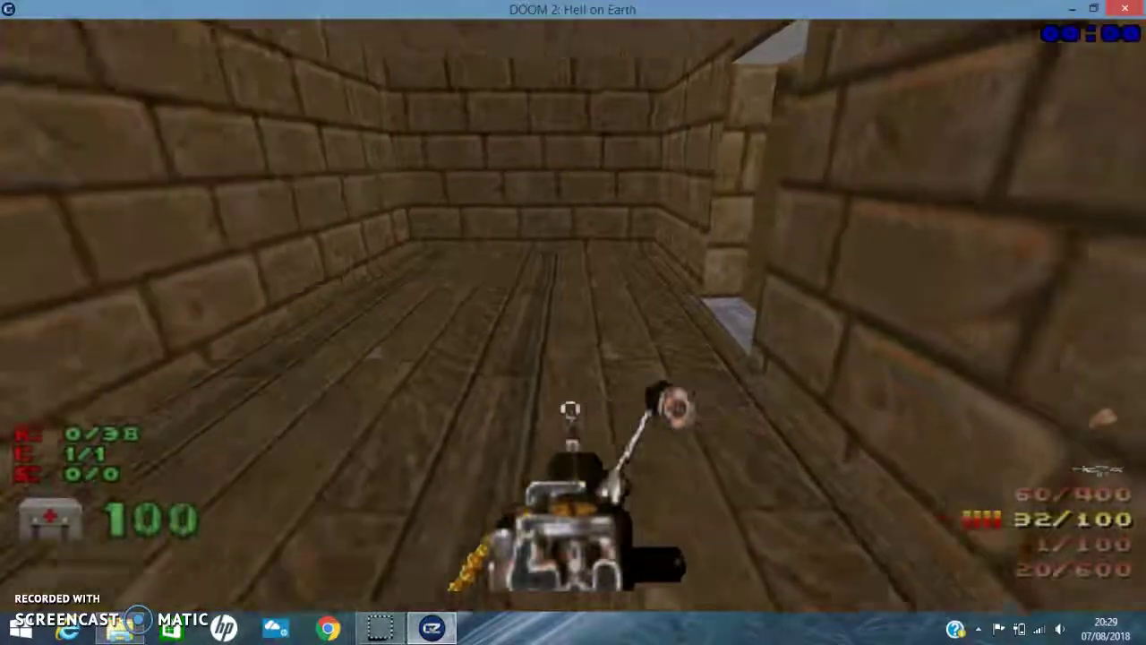
pyautogui.press('Up')
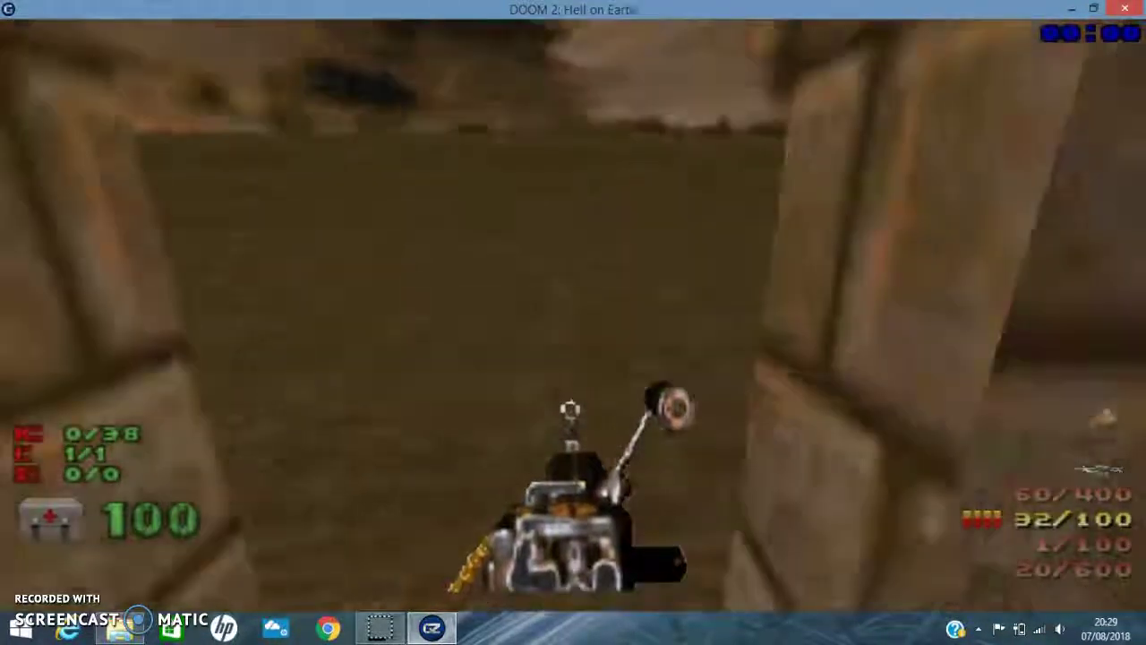
# Step: Cross the open area past the ridge, grabbing the rocket launcher, clips and shells
pyautogui.press('Up')
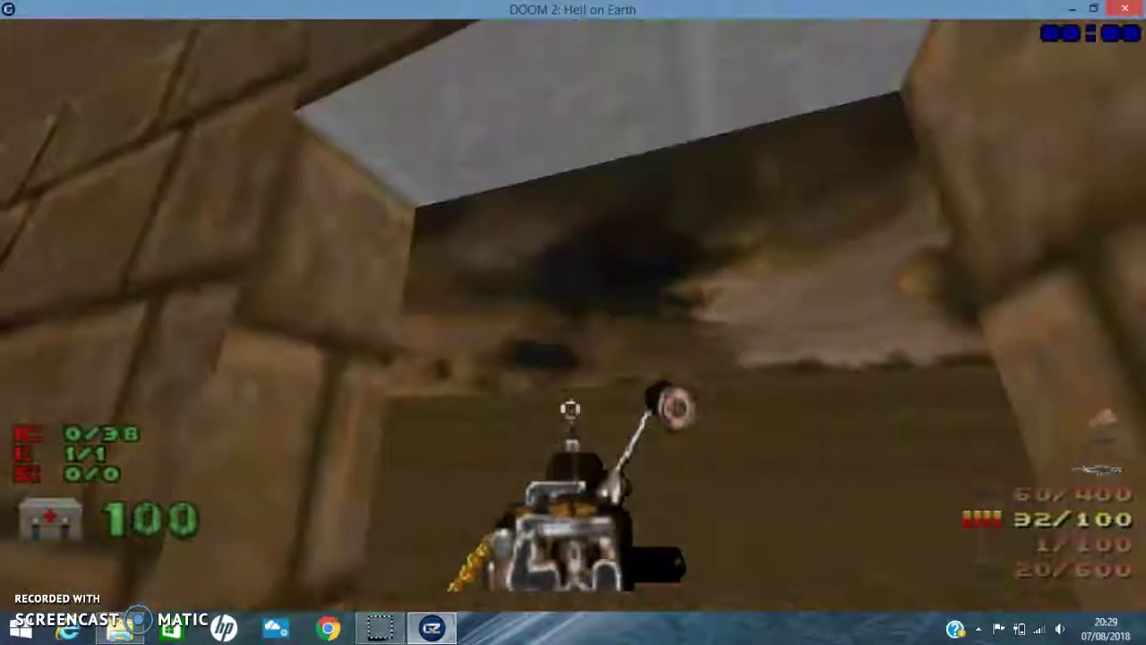
pyautogui.press('Up')
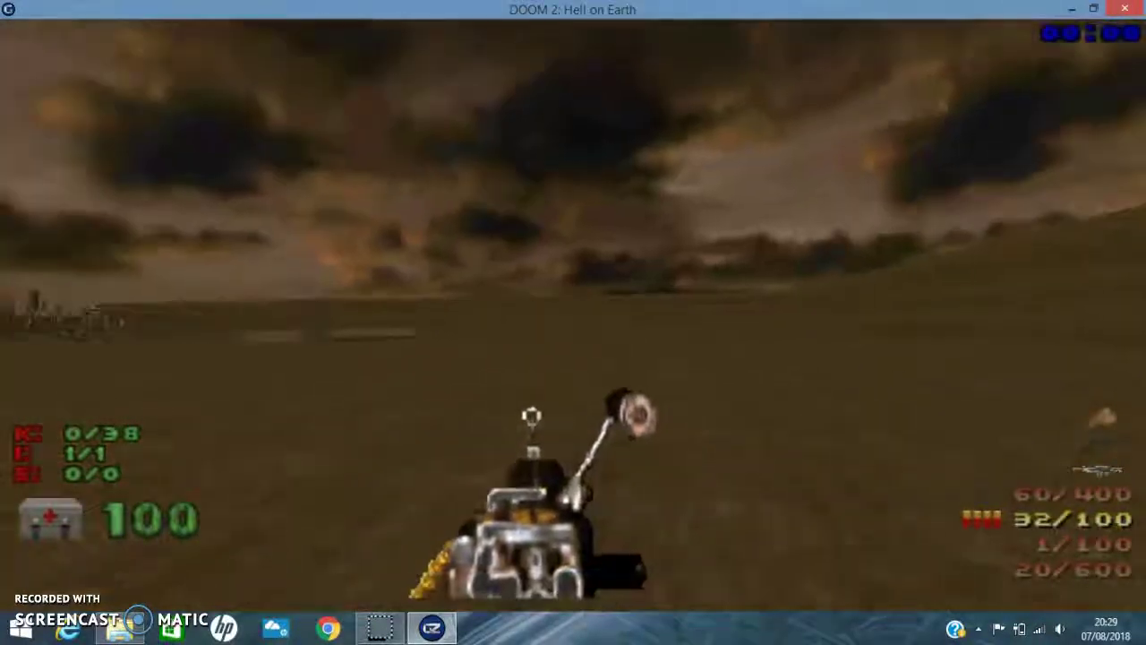
pyautogui.press('Up')
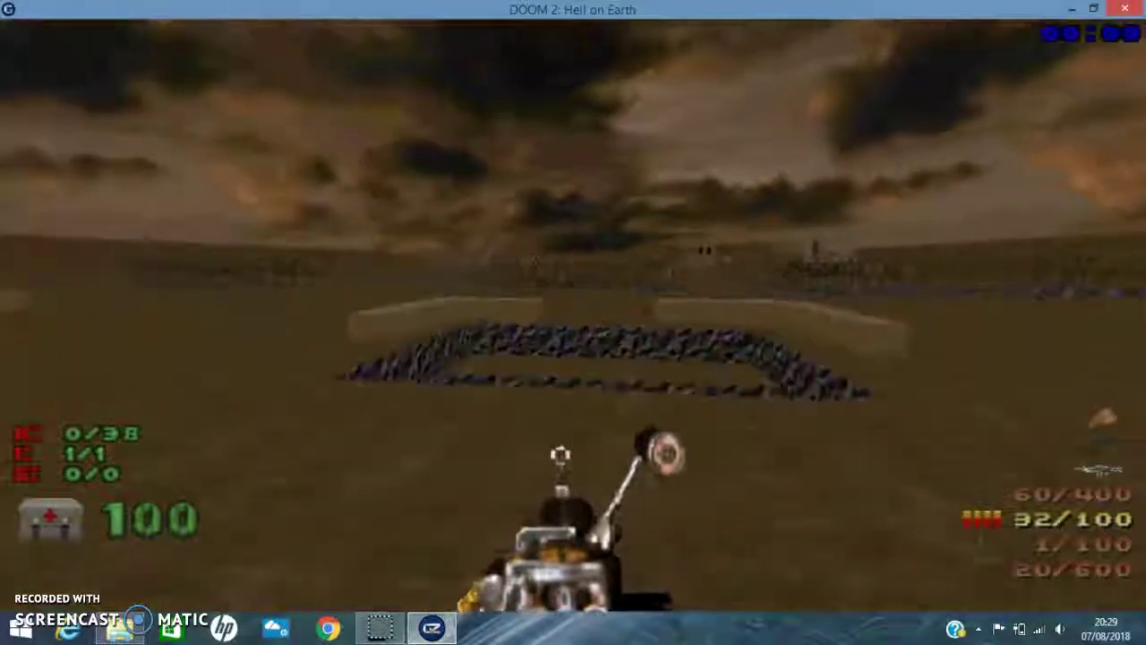
pyautogui.press('Up')
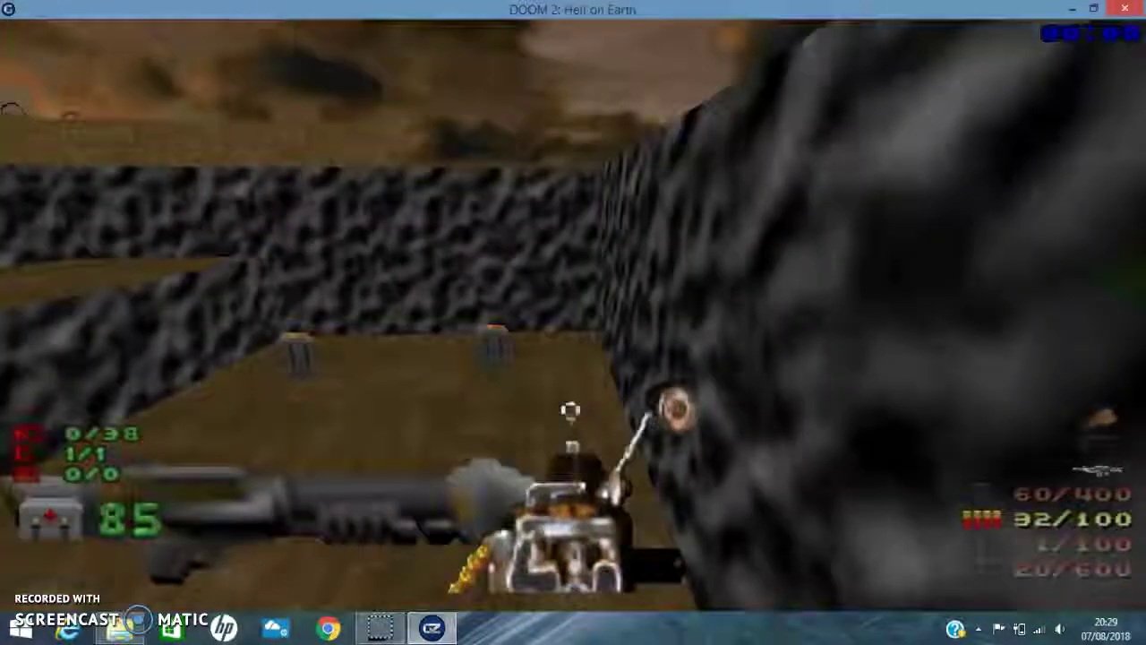
pyautogui.press('Up')
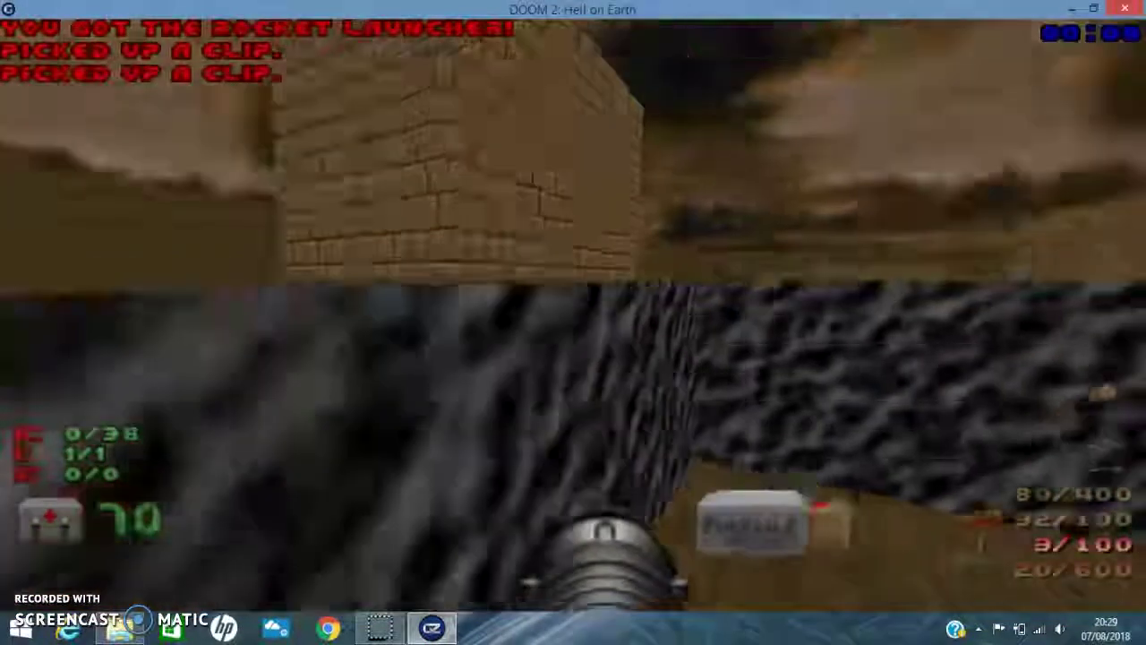
# Step: Shoot enemies by the barbed wire and cobblestone path, grabbing another shotgun
pyautogui.press('Up')
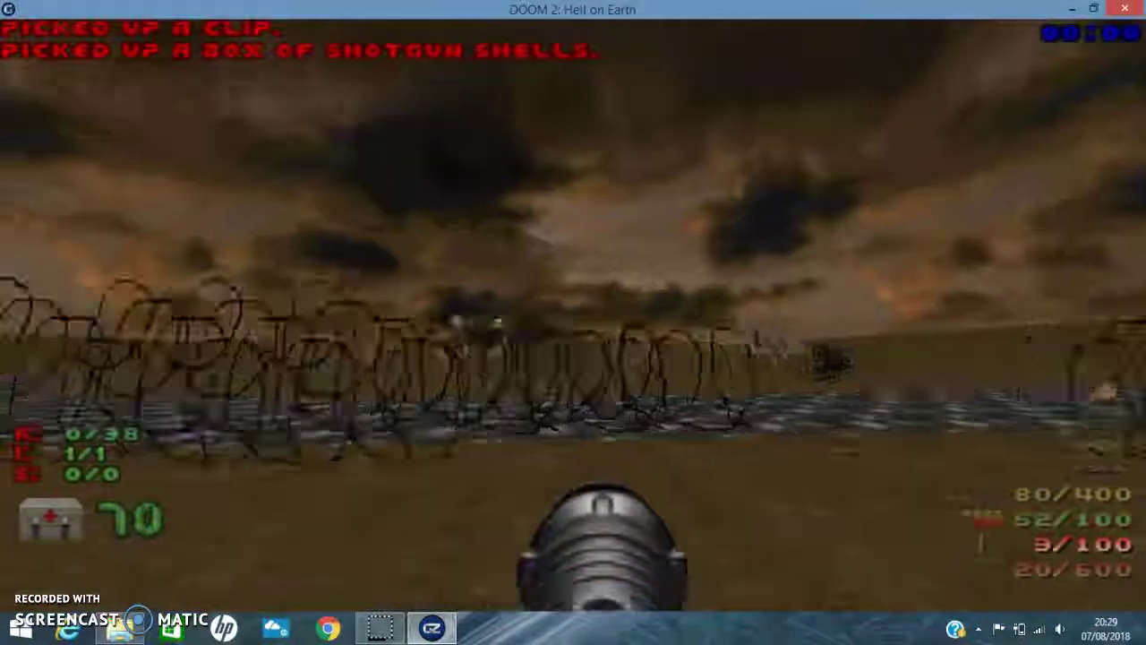
pyautogui.press('ctrl')
pyautogui.press('ctrl')
pyautogui.press('Down')
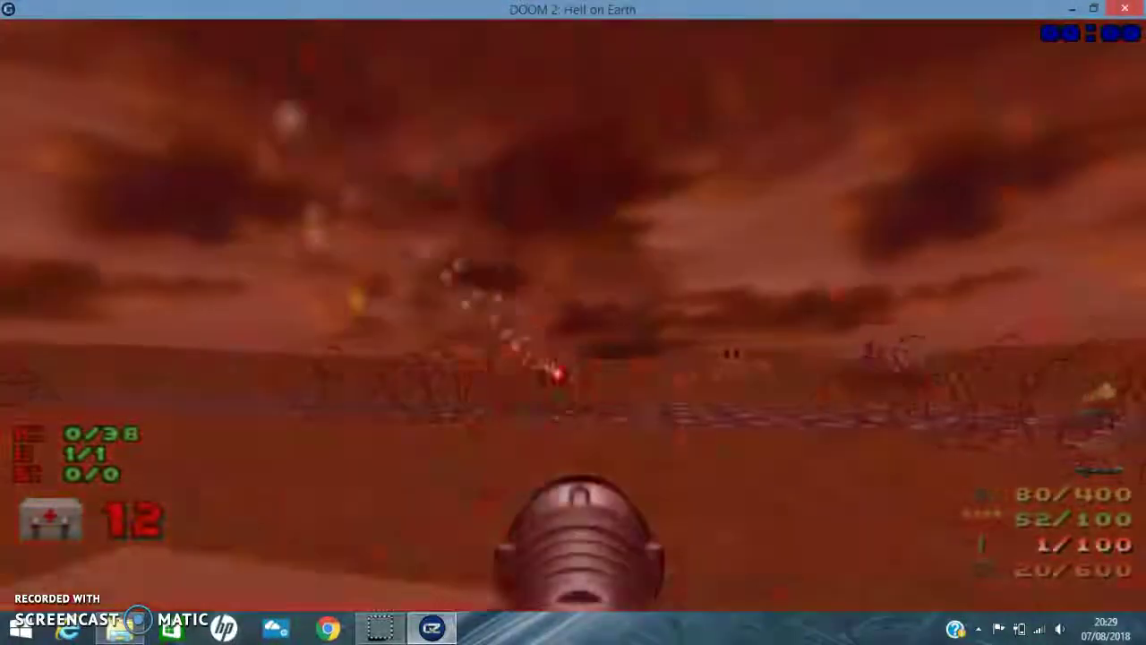
pyautogui.press('Left')
pyautogui.press('Up')
pyautogui.press('ctrl')
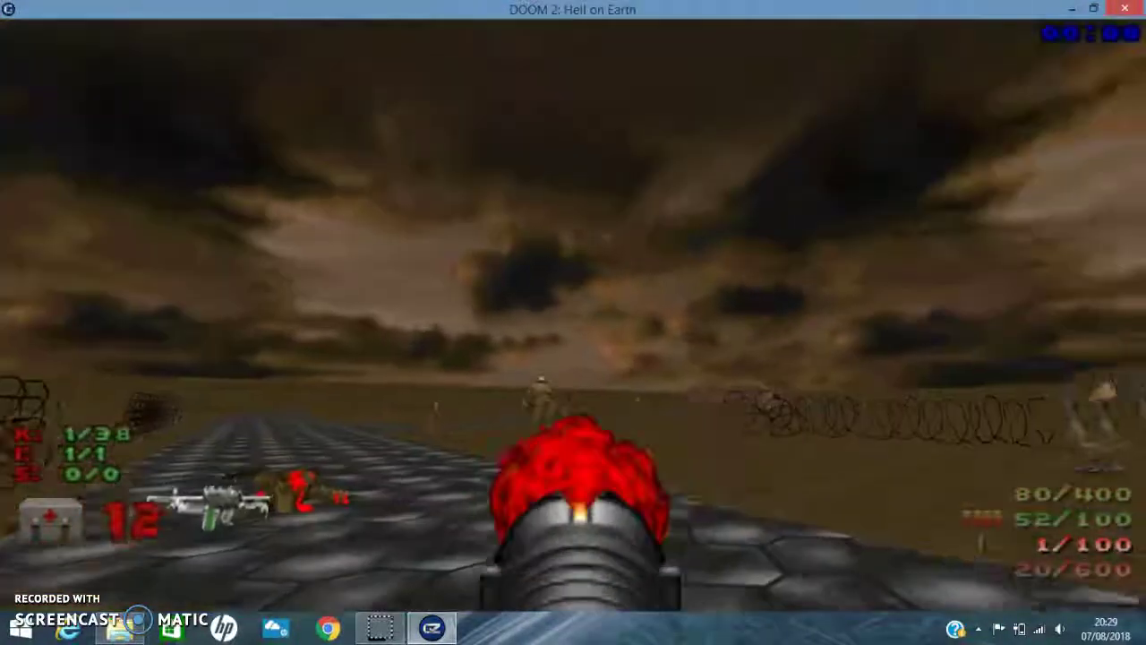
pyautogui.press('Up')
pyautogui.press('Up')
pyautogui.press('ctrl')
pyautogui.press('Right')
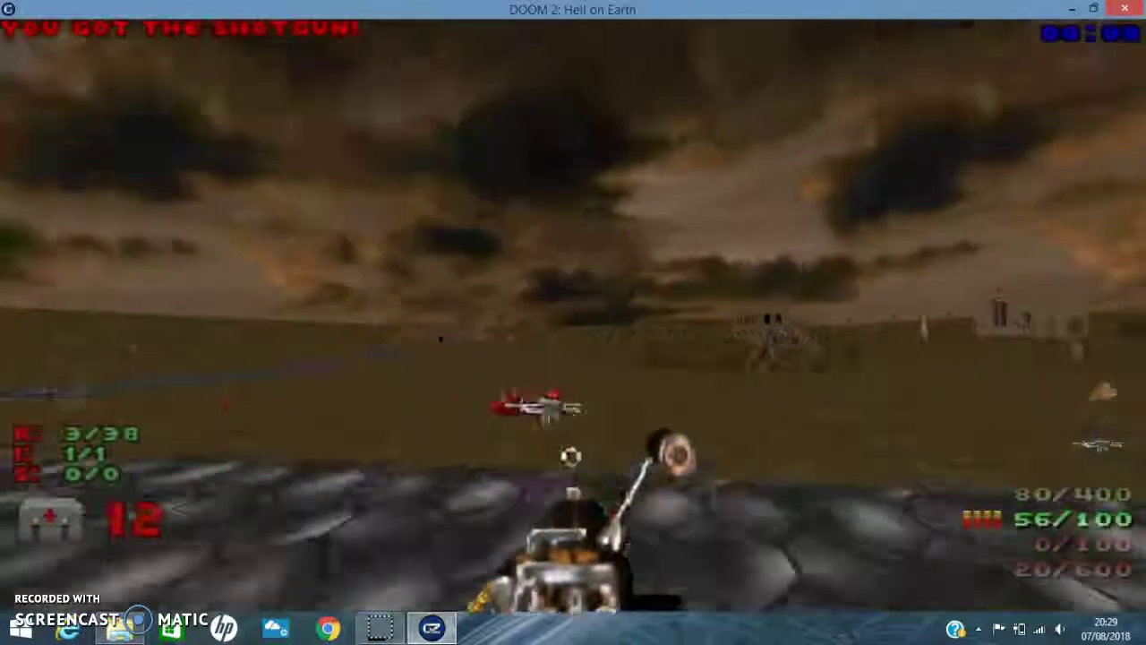
pyautogui.press('Up')
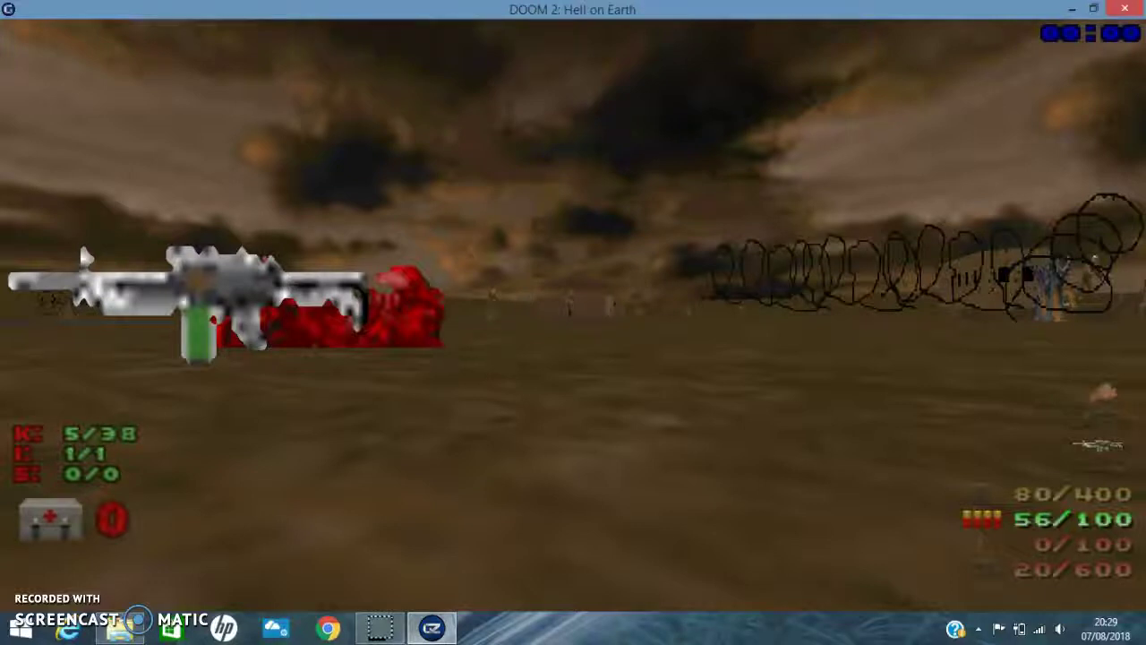
# Step: Respawn at the level start and turn to face the pickup corridor
pyautogui.press('space')
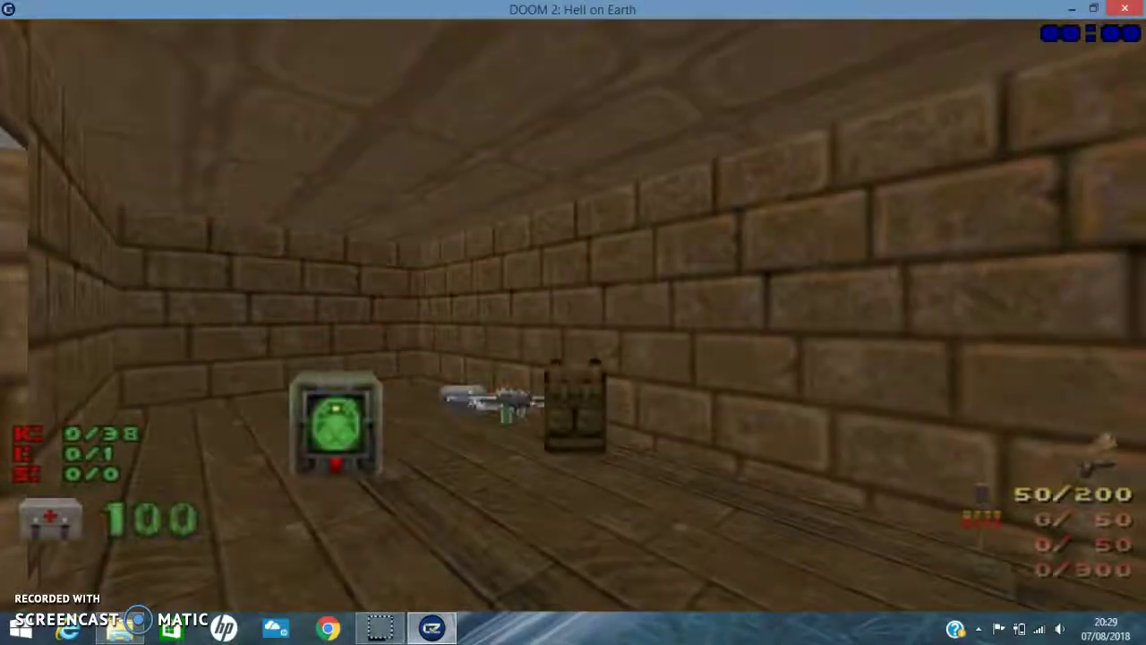
pyautogui.press('Left')
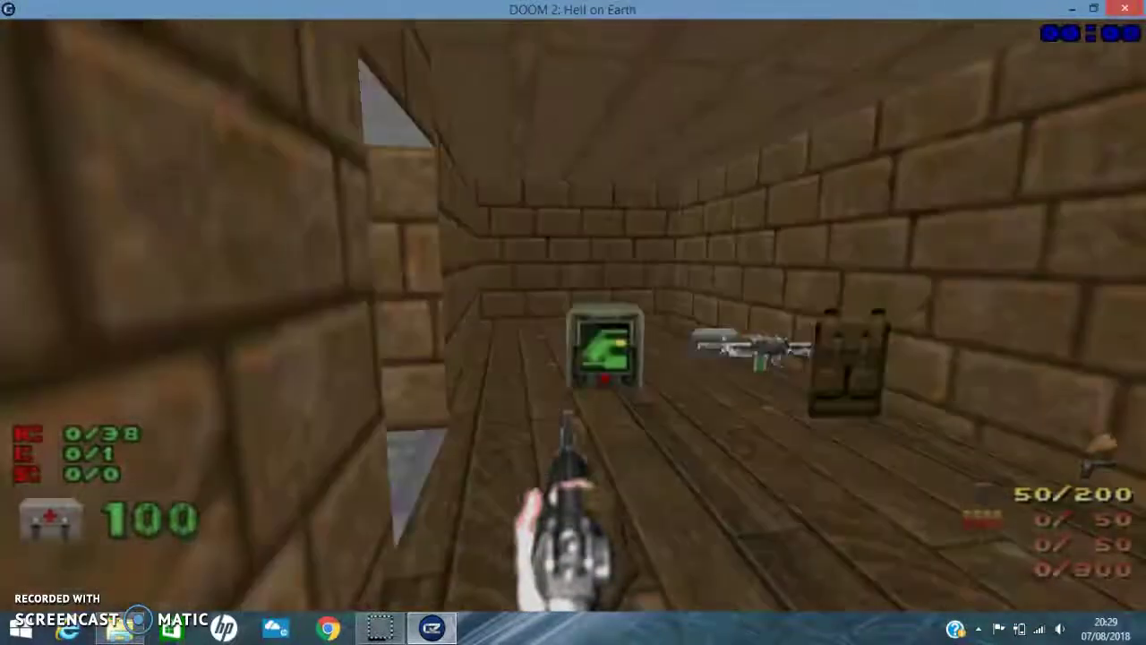
pyautogui.press('Left')
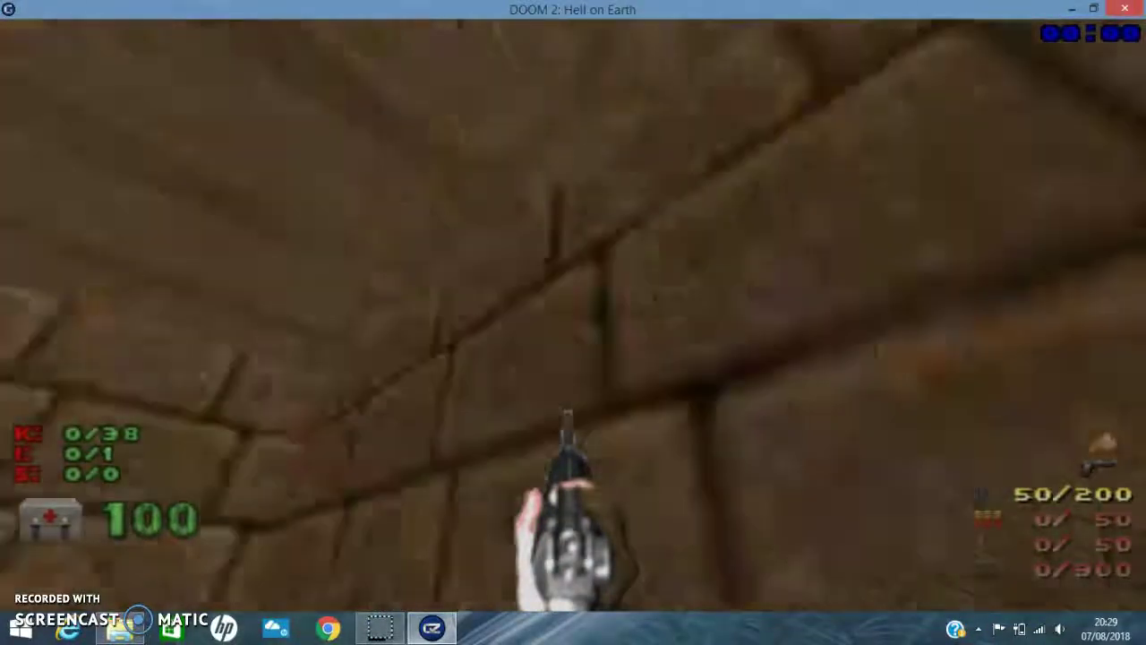
pyautogui.press('Right')
pyautogui.press('Up')
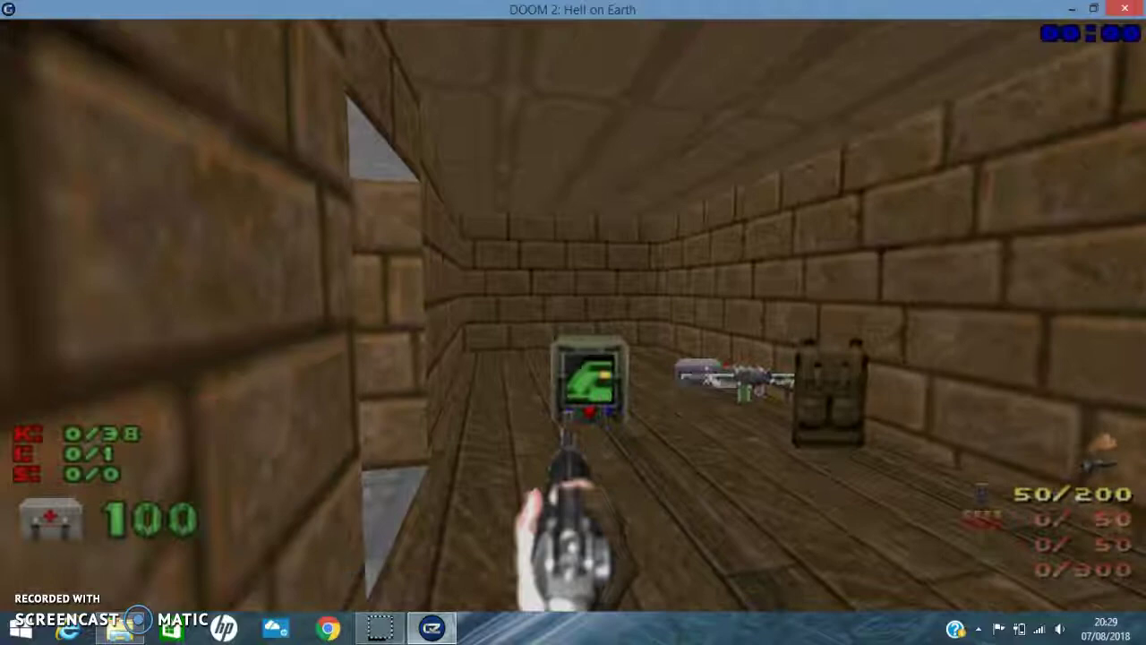
# Step: Collect the backpack, shotgun, shells and Computer Area Map, then pause
pyautogui.press('Up')
pyautogui.press('Up')
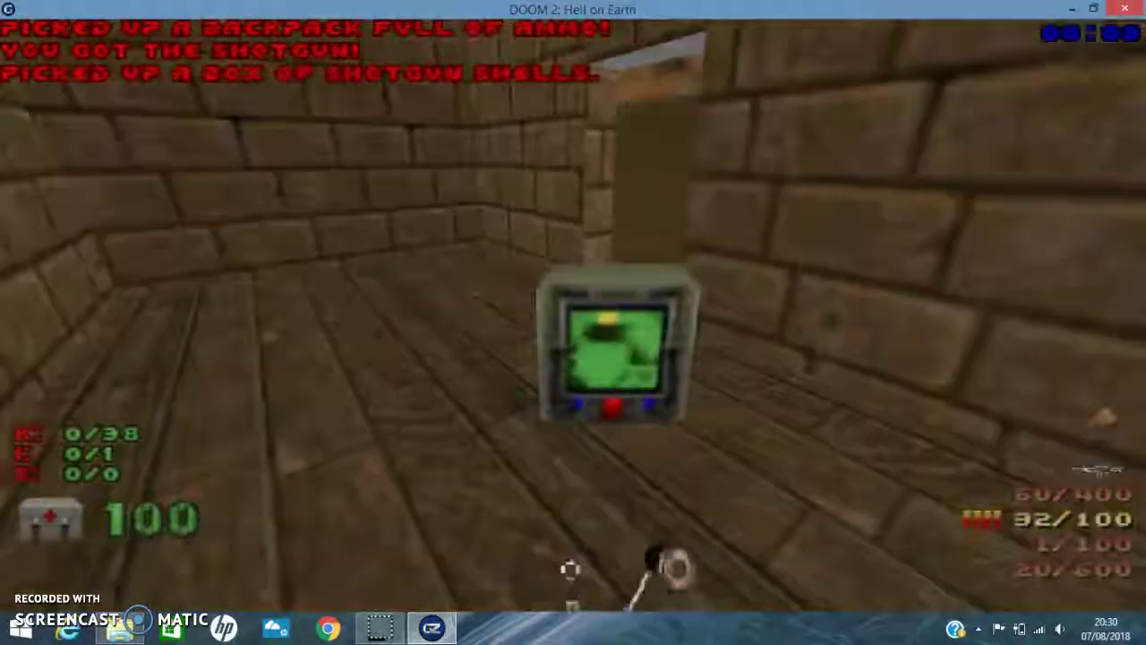
pyautogui.press('Up')
pyautogui.press('Right')
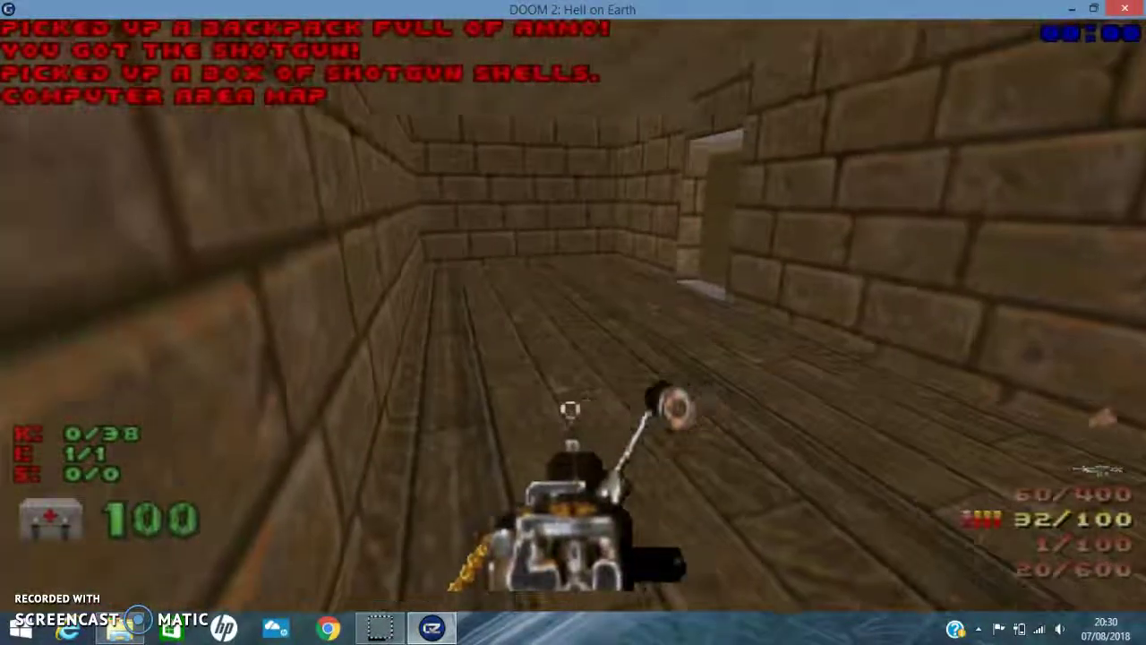
pyautogui.press('Right')
pyautogui.press('Up')
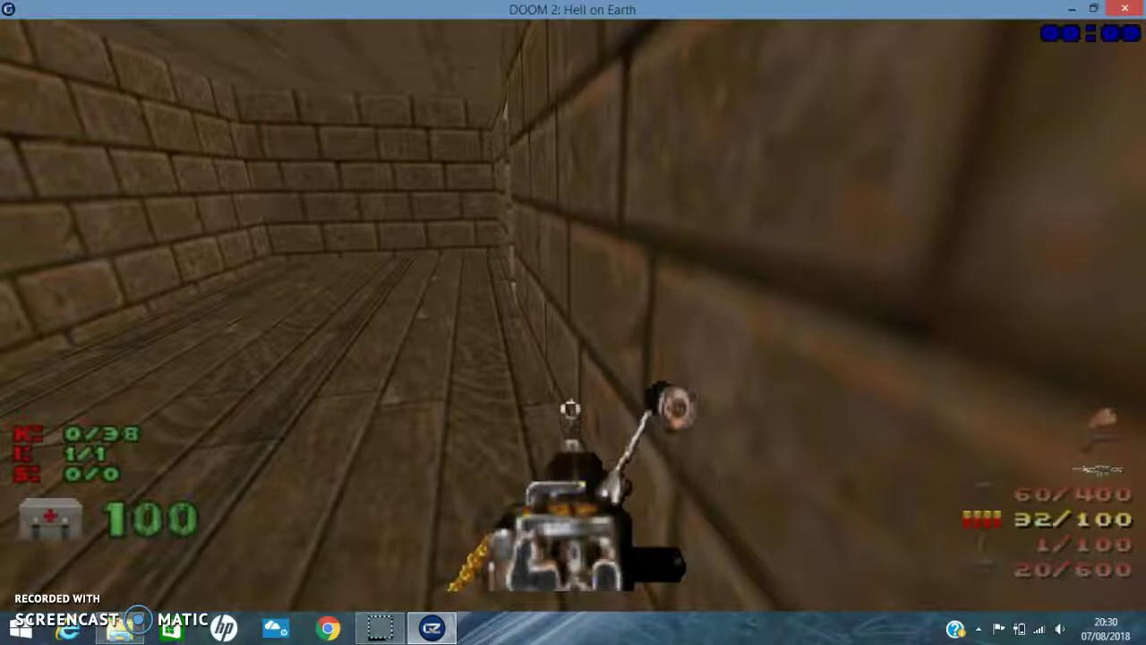
pyautogui.press('Escape')
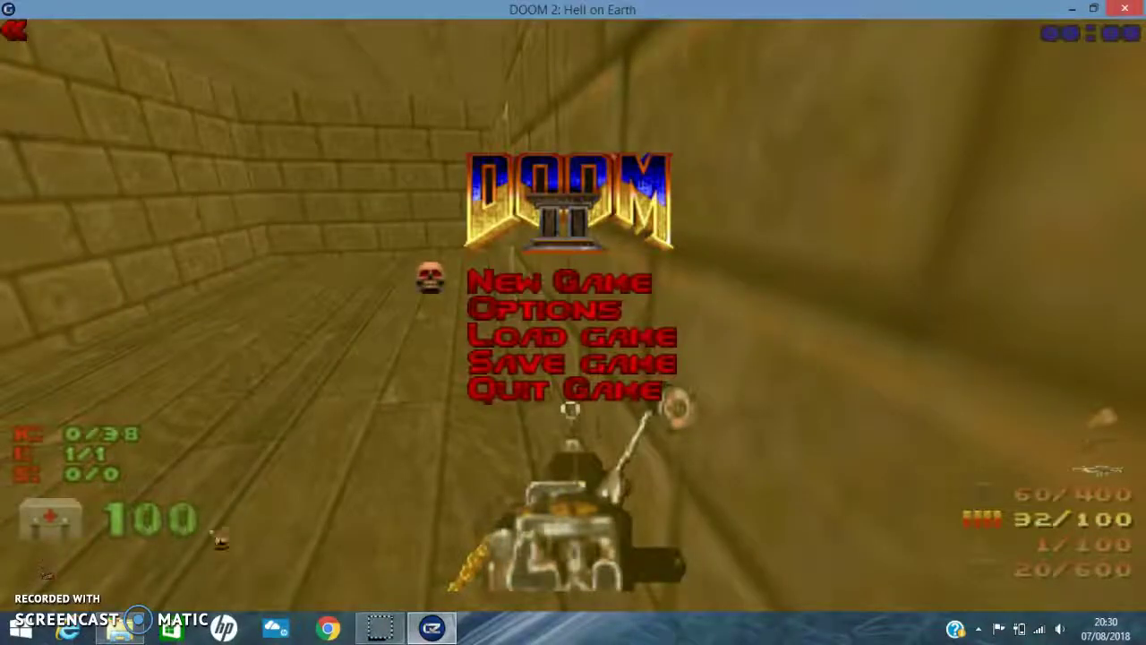